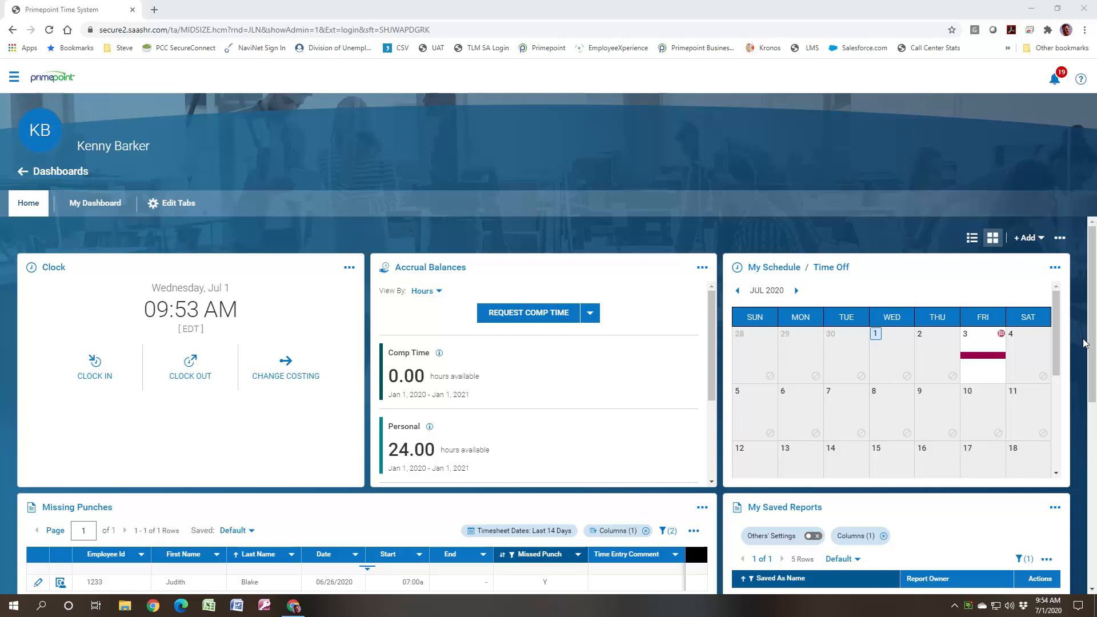
- Look over the dashboard's Missing Punches, My Saved Reports and Attendance Board widgets
left_click_drag(1093, 334, 1093, 441)
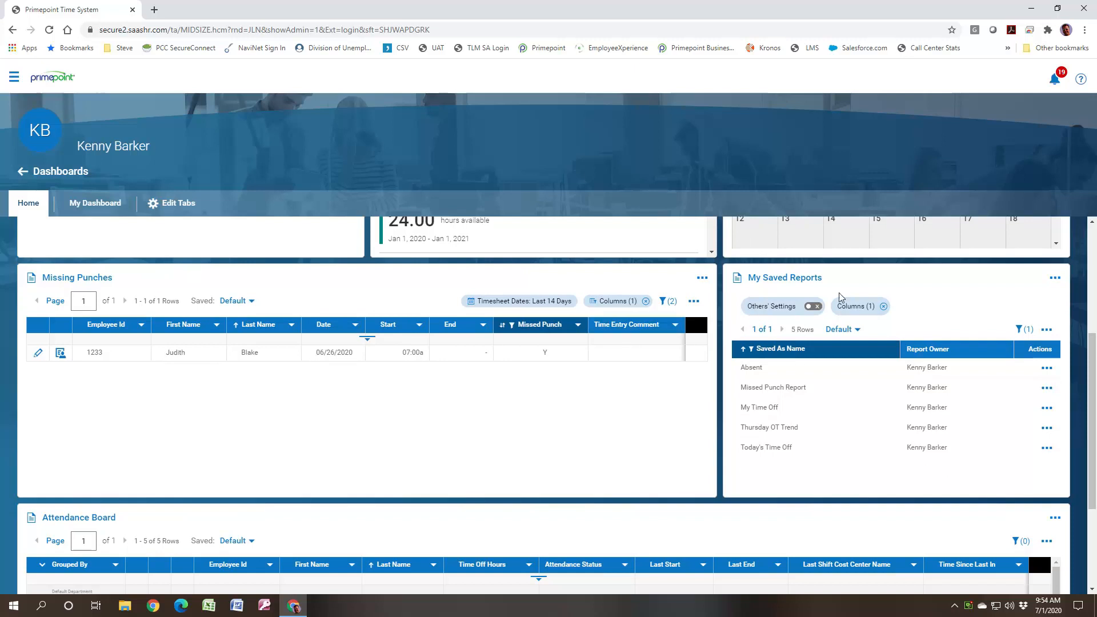
left_click_drag(1091, 374, 1095, 456)
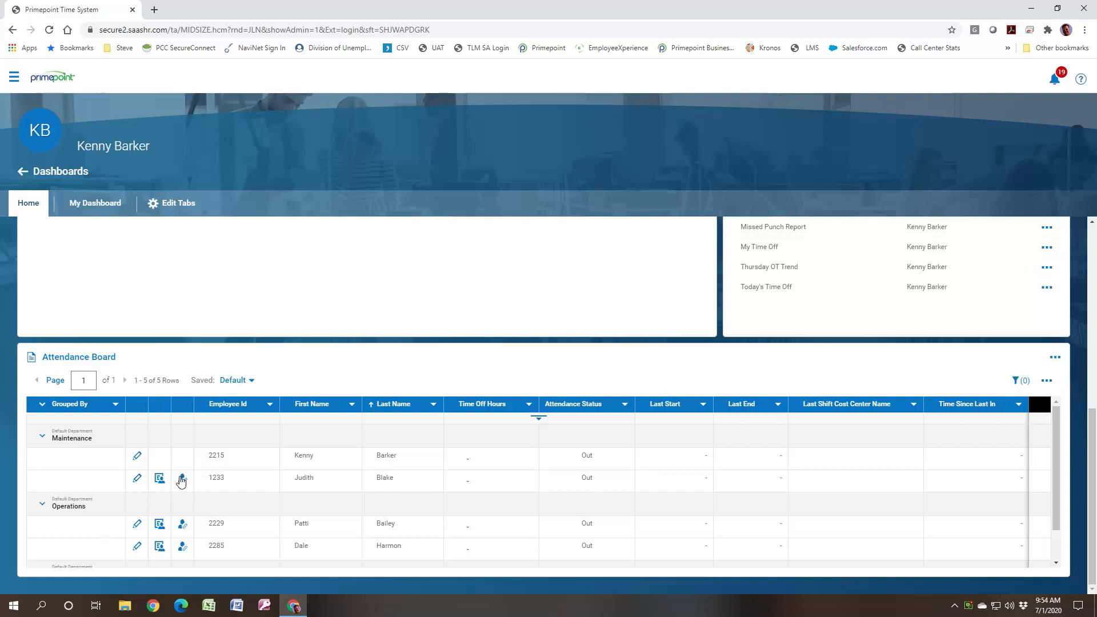
scroll(1072, 355, "up", 3)
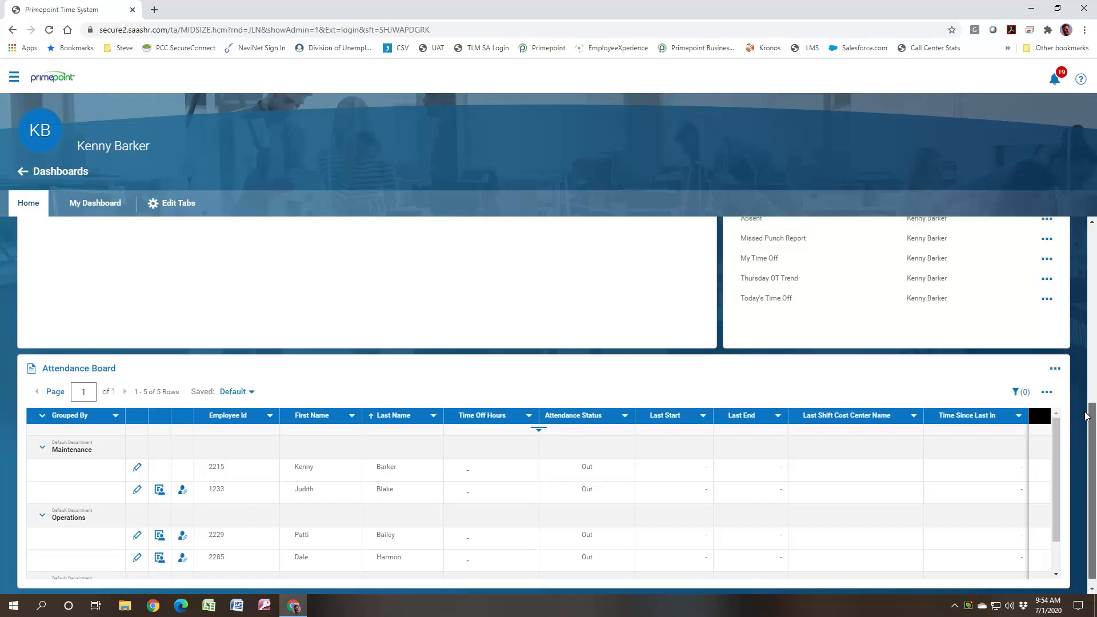
scroll(1072, 356, "up", 1)
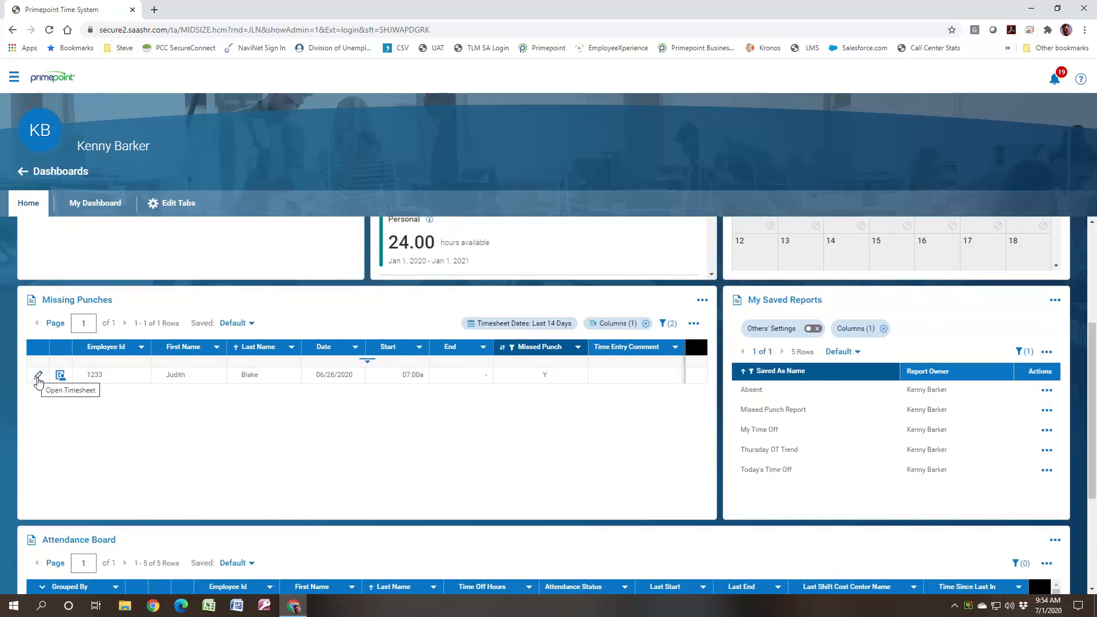
left_click_drag(1091, 426, 1076, 296)
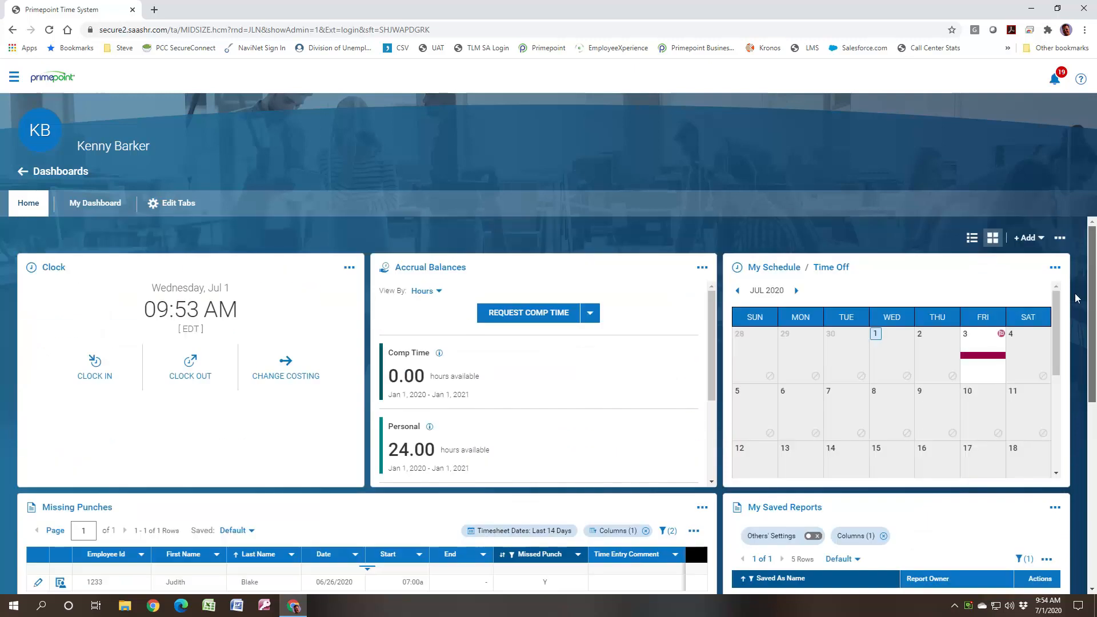
- Search for the employee listed under Missing Punches by first name and open that employee's current timesheet
left_click(14, 78)
left_click(37, 98)
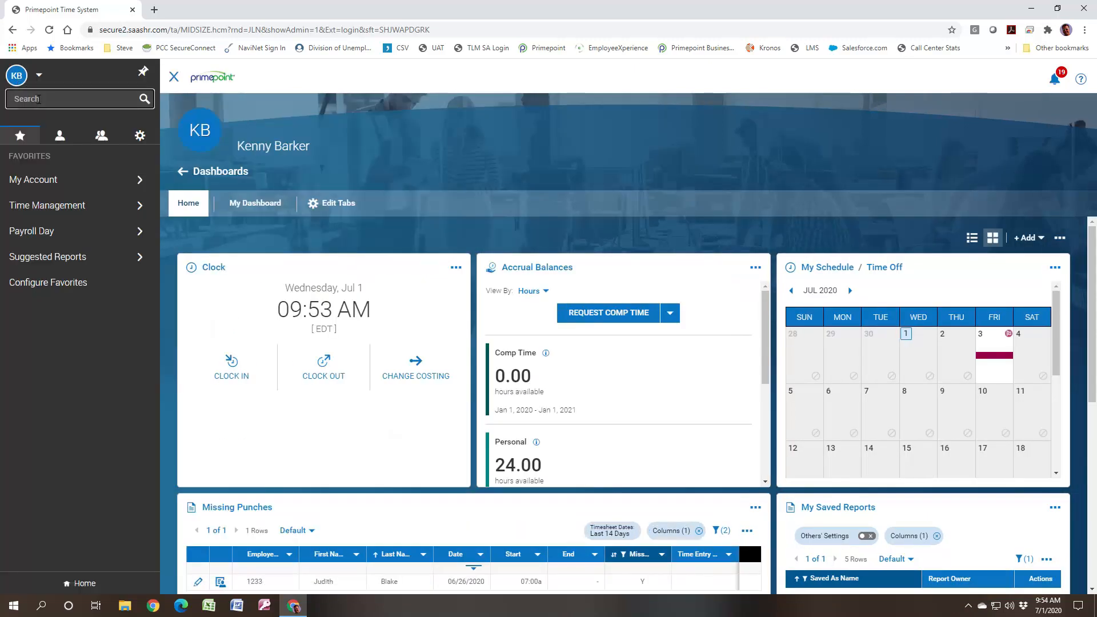
type("judit")
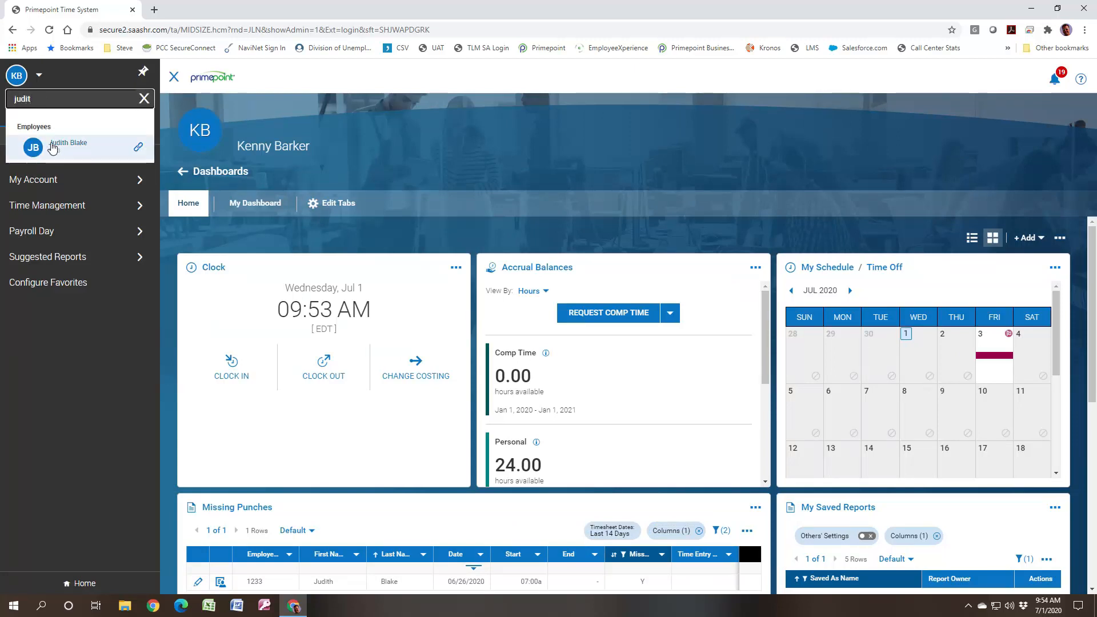
left_click(138, 150)
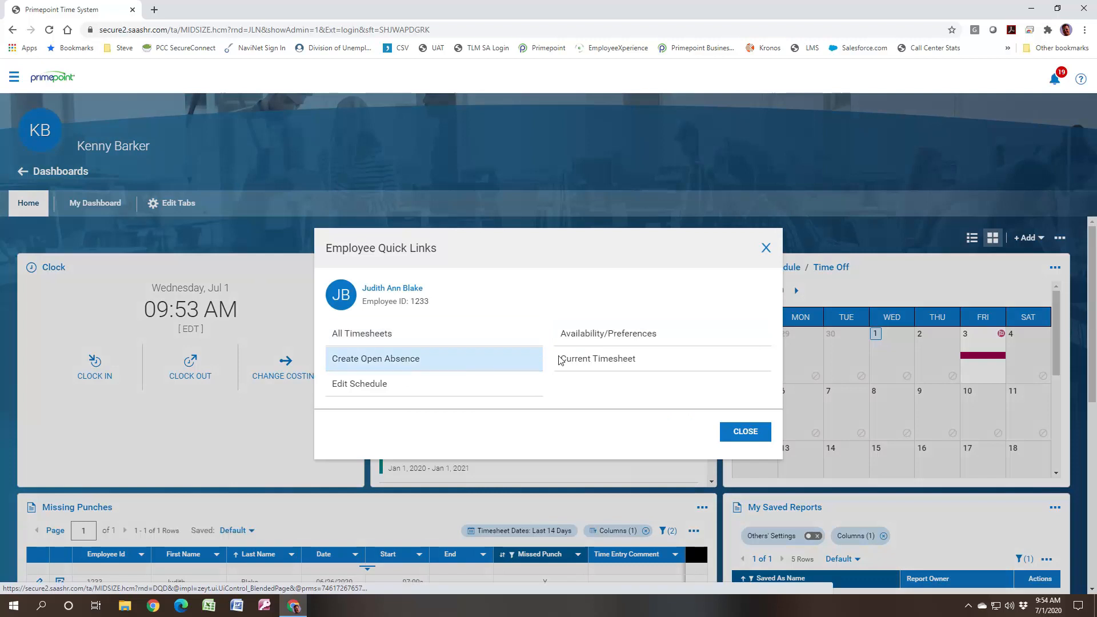
left_click(584, 358)
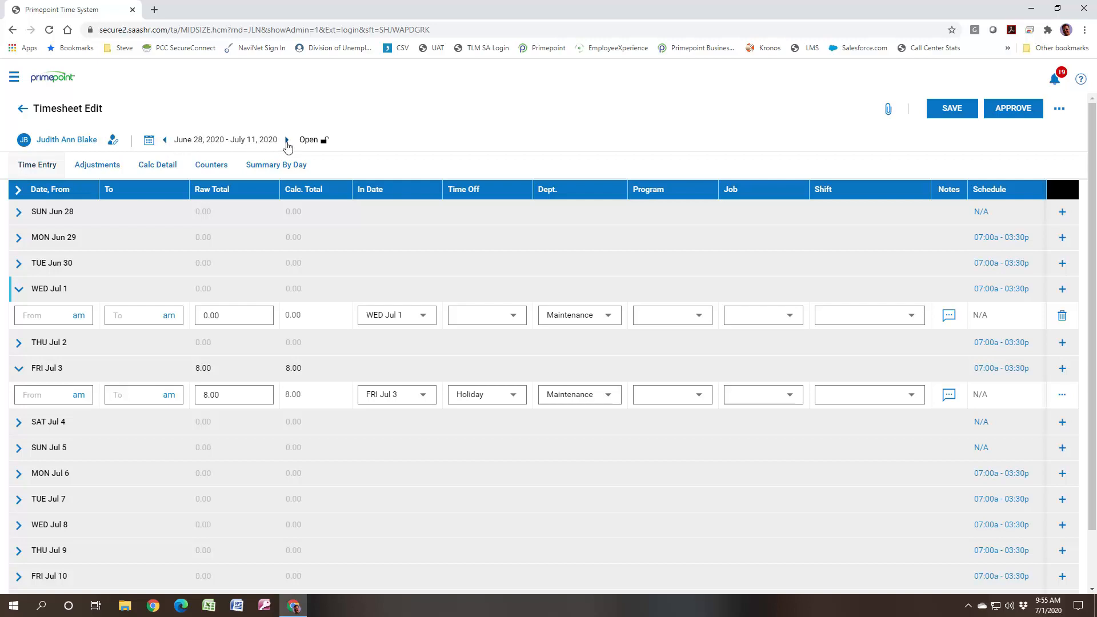
- Browse the timesheet's date picker to November 2020 and close it without choosing a date
left_click(148, 140)
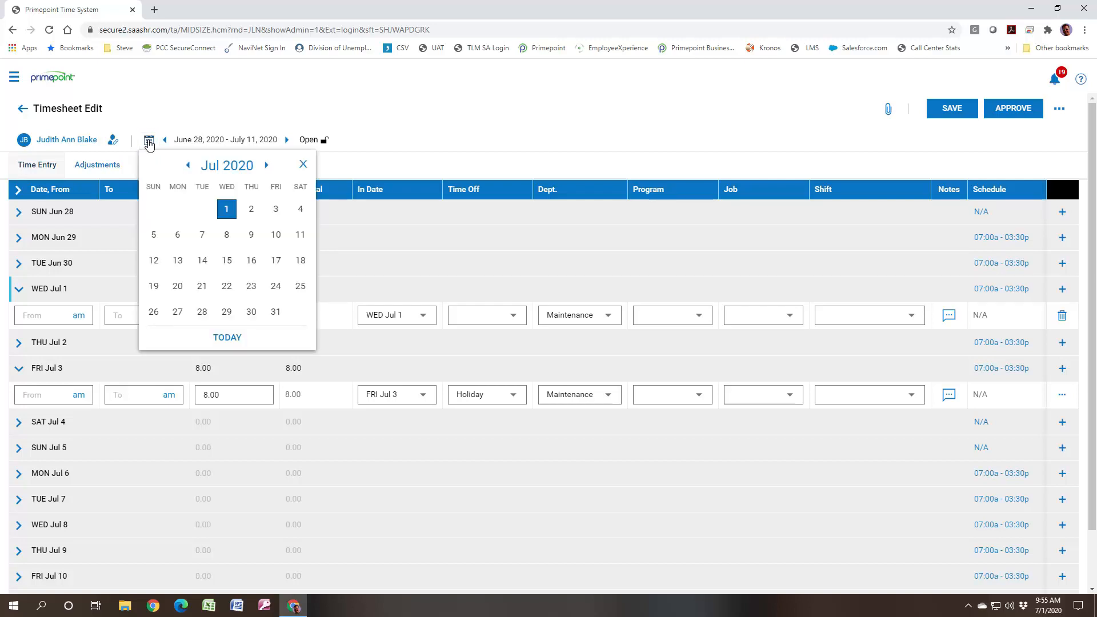
left_click(224, 171)
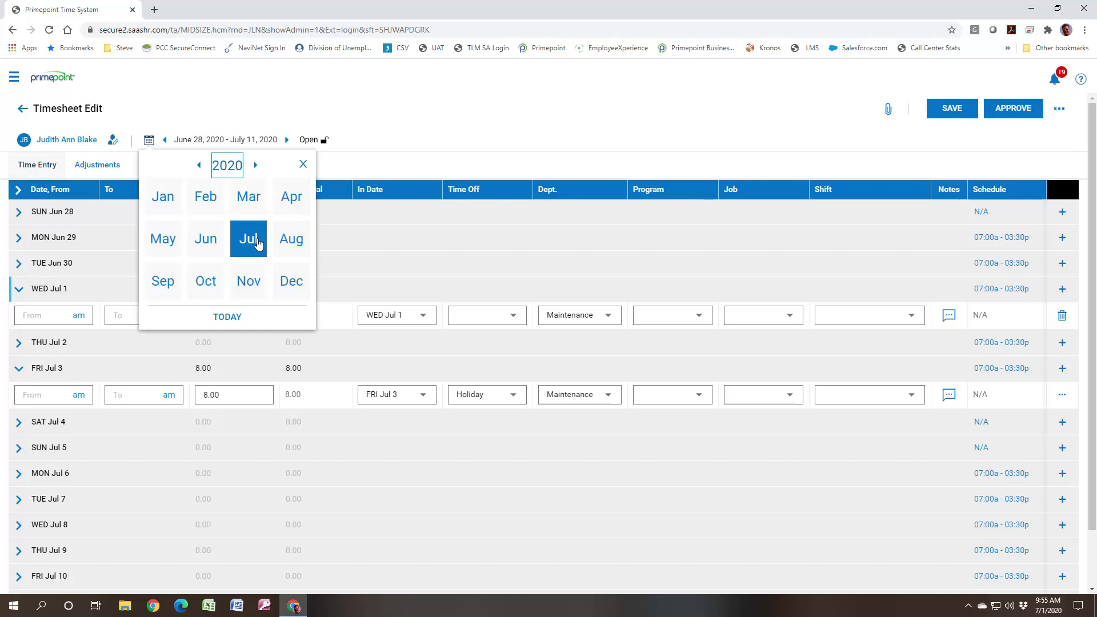
left_click(252, 282)
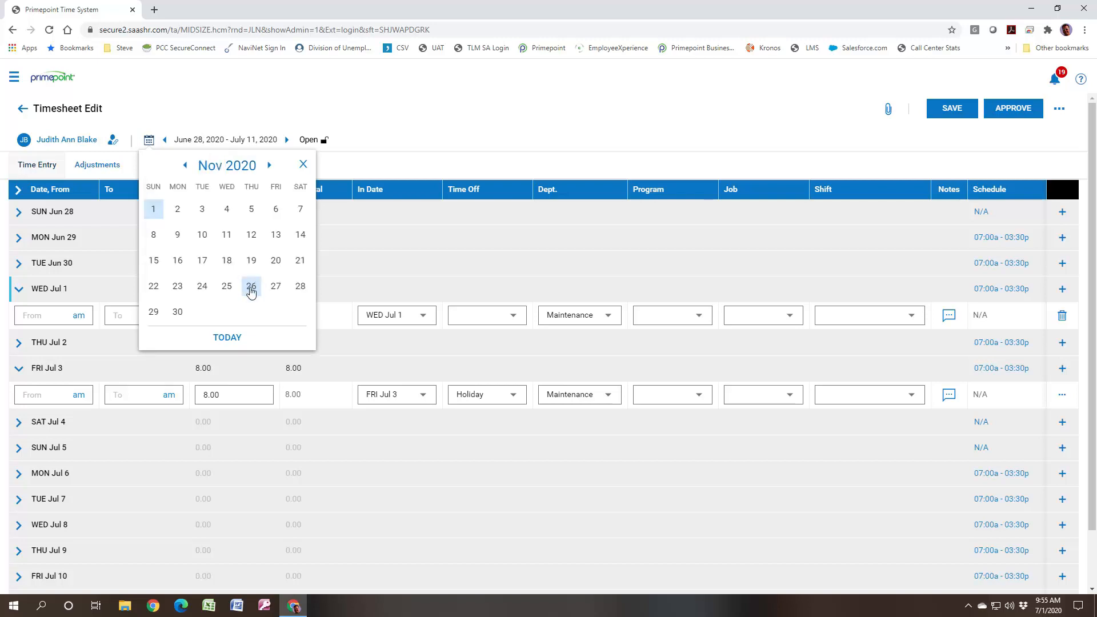
left_click(370, 115)
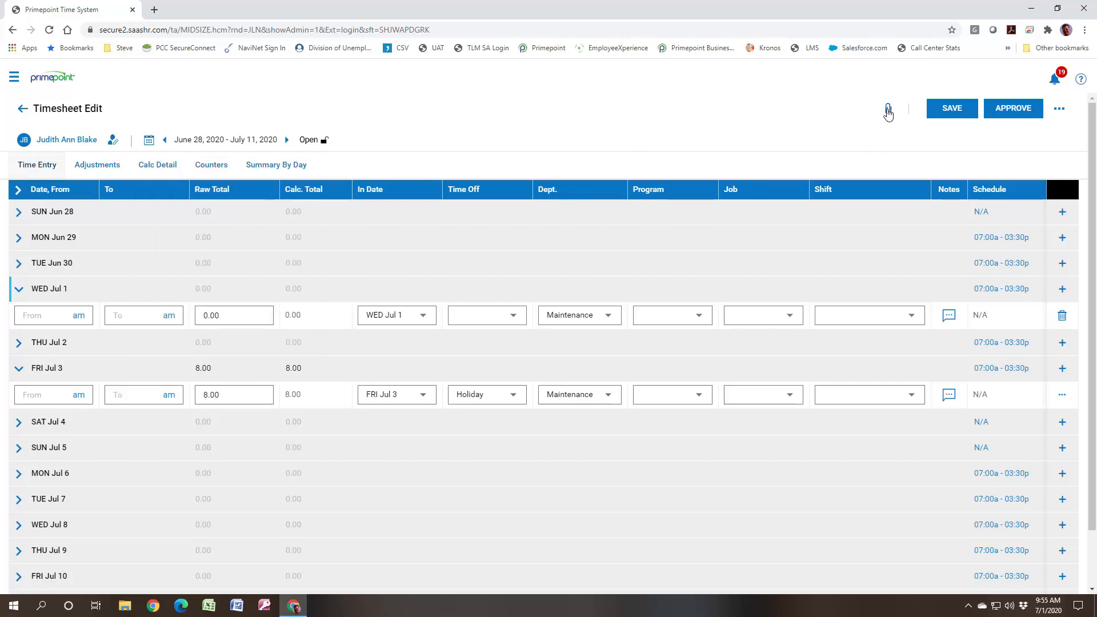
left_click(951, 111)
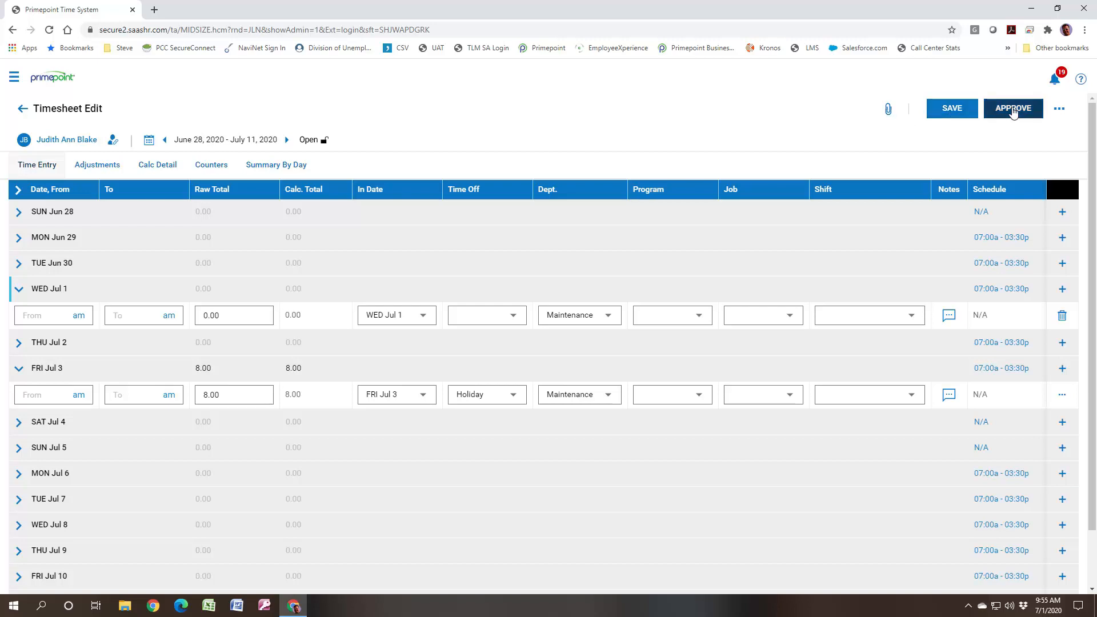
left_click(1058, 110)
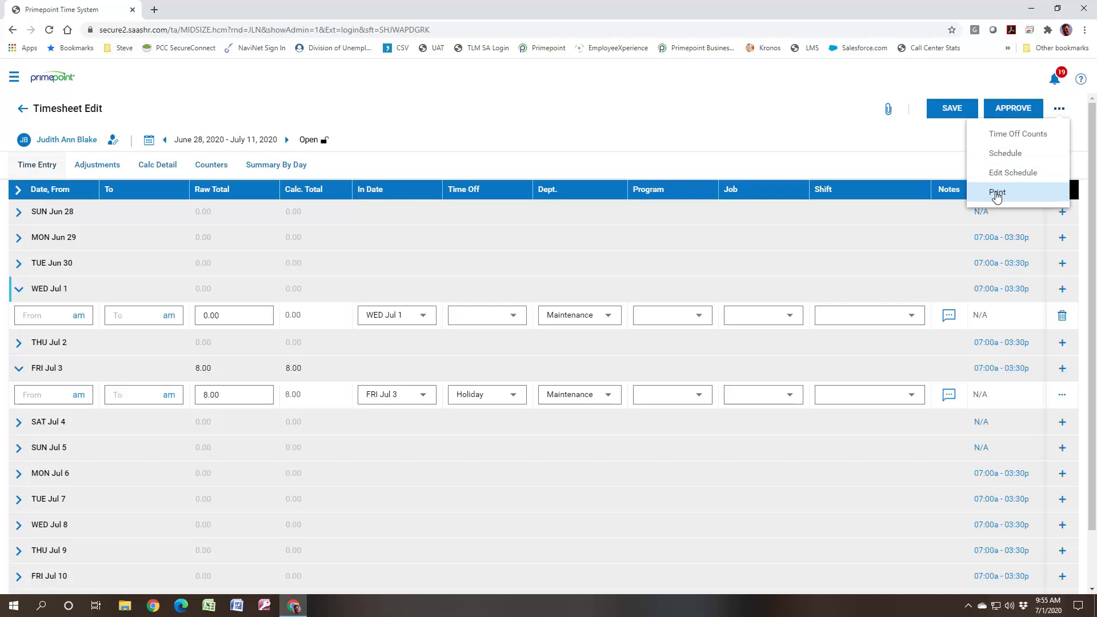
left_click(791, 128)
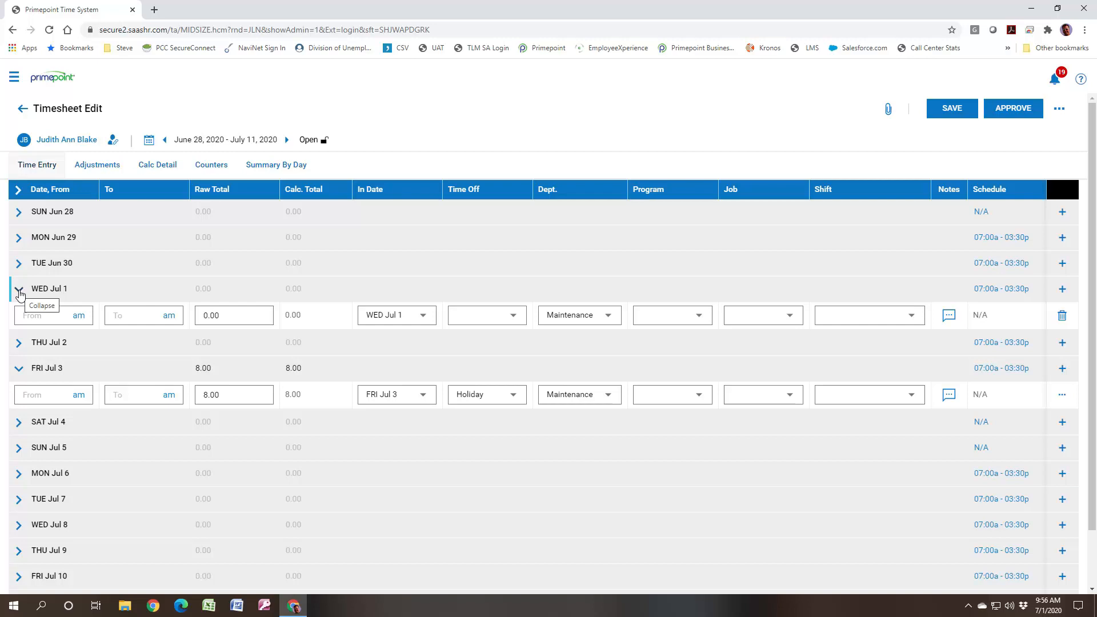
- Expand every day of the pay period to review the time entry rows, and collapse them all again
left_click(19, 290)
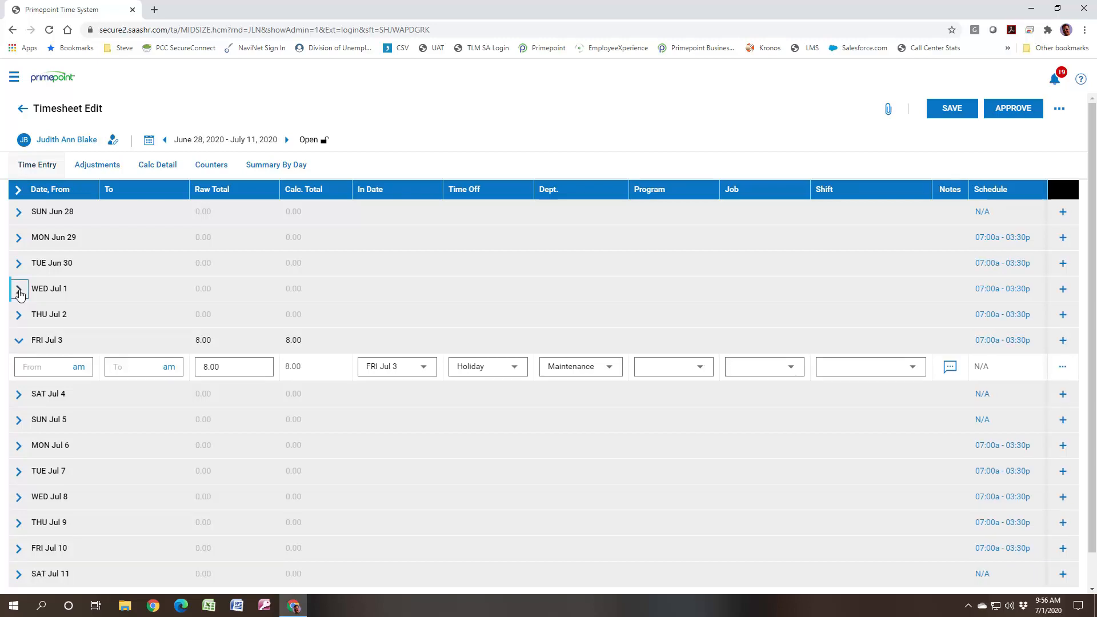
left_click(18, 290)
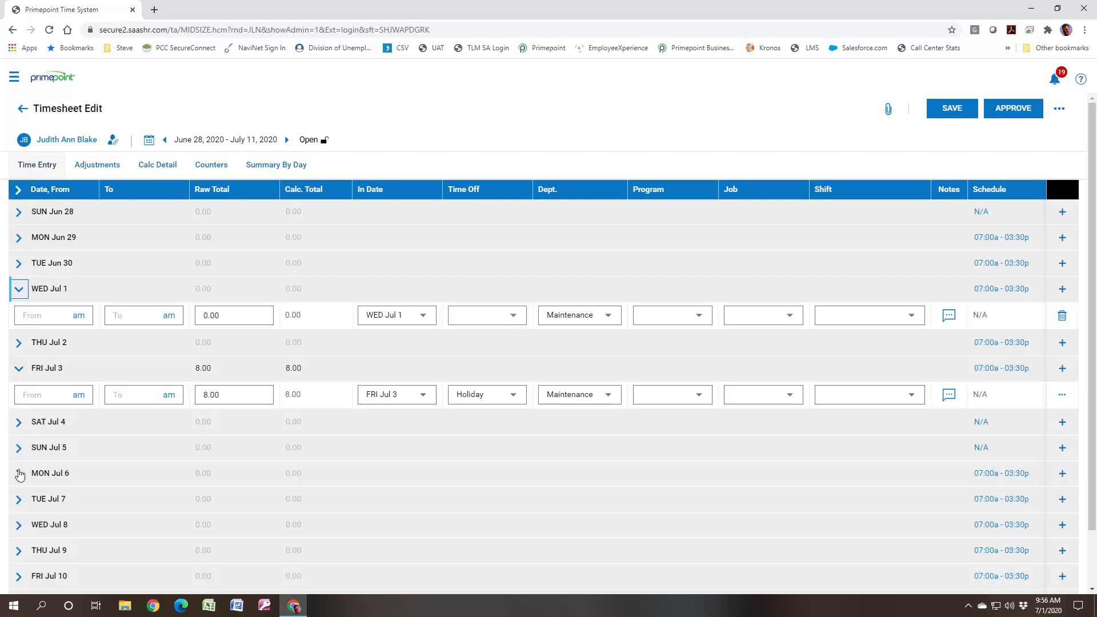
left_click(18, 191)
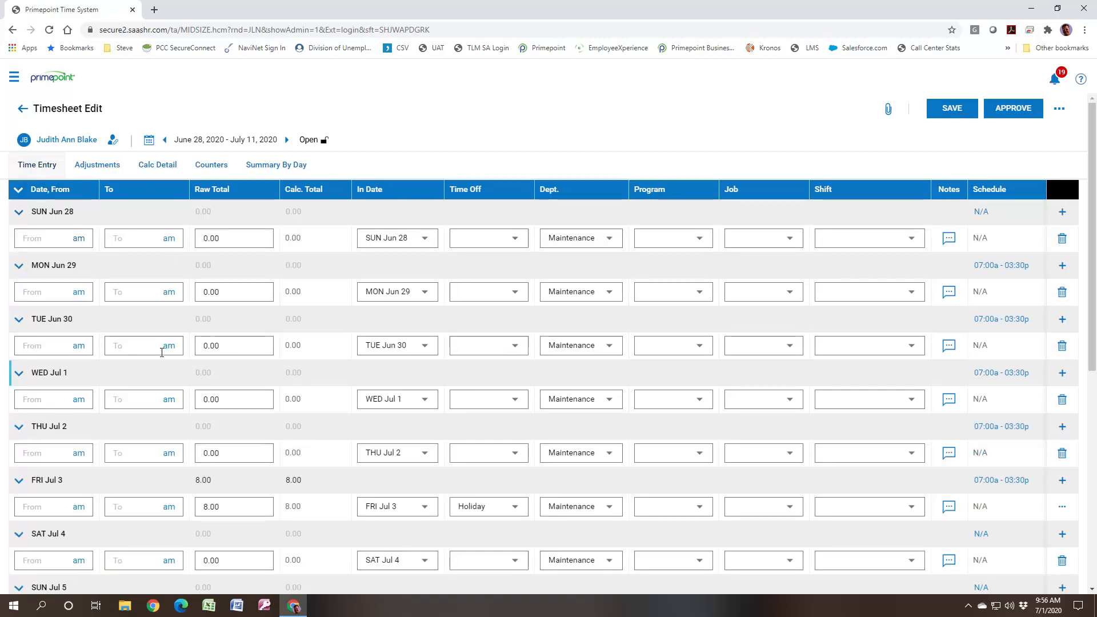
scroll(115, 388, "down", 1)
scroll(115, 388, "down", 5)
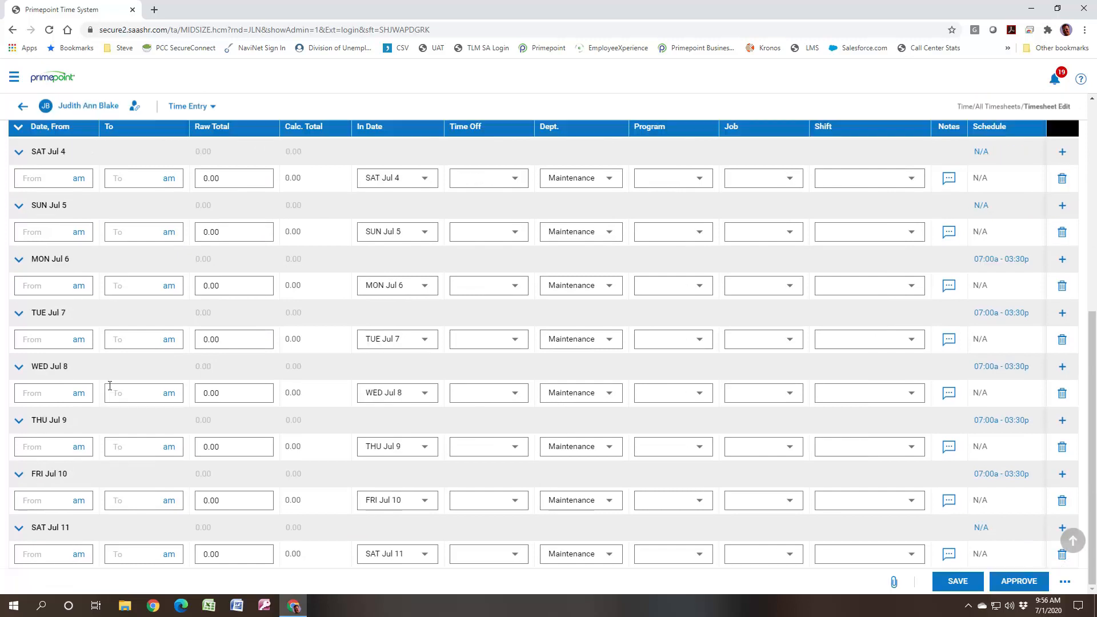
scroll(110, 386, "up", 5)
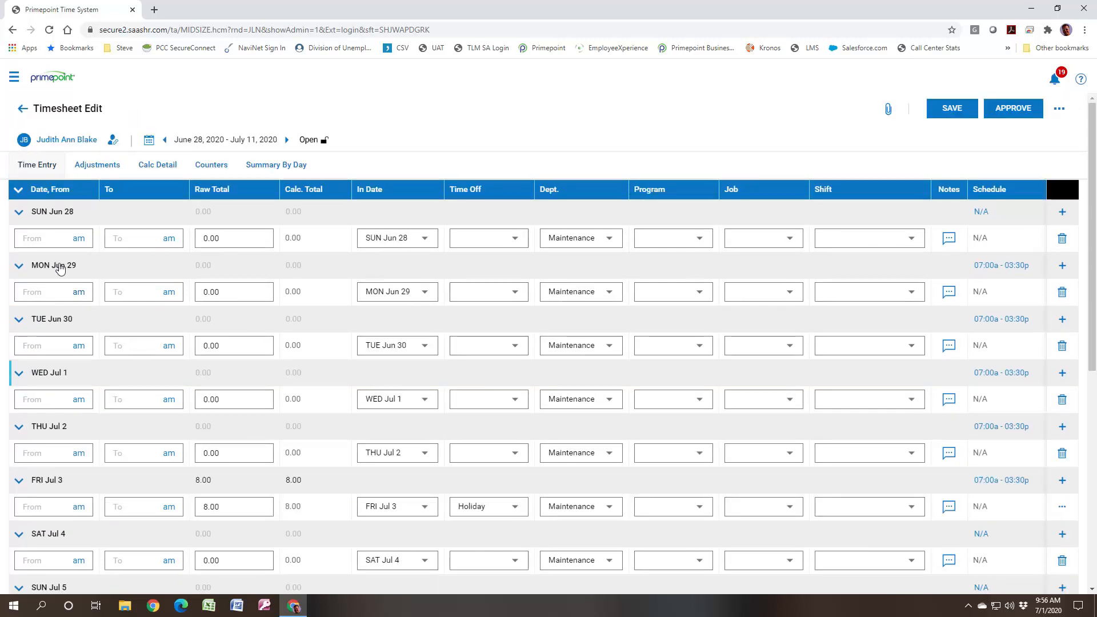
left_click(17, 191)
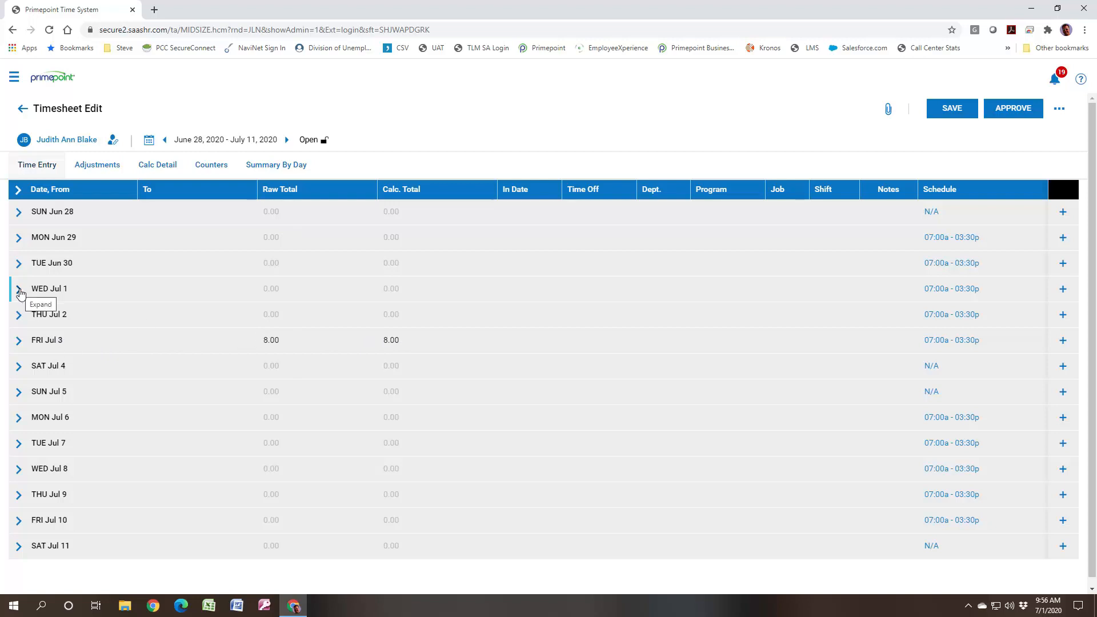
- Enter a shift from 07:00 am to 04:00 pm for Wednesday, July 1 and save the timesheet
left_click(19, 290)
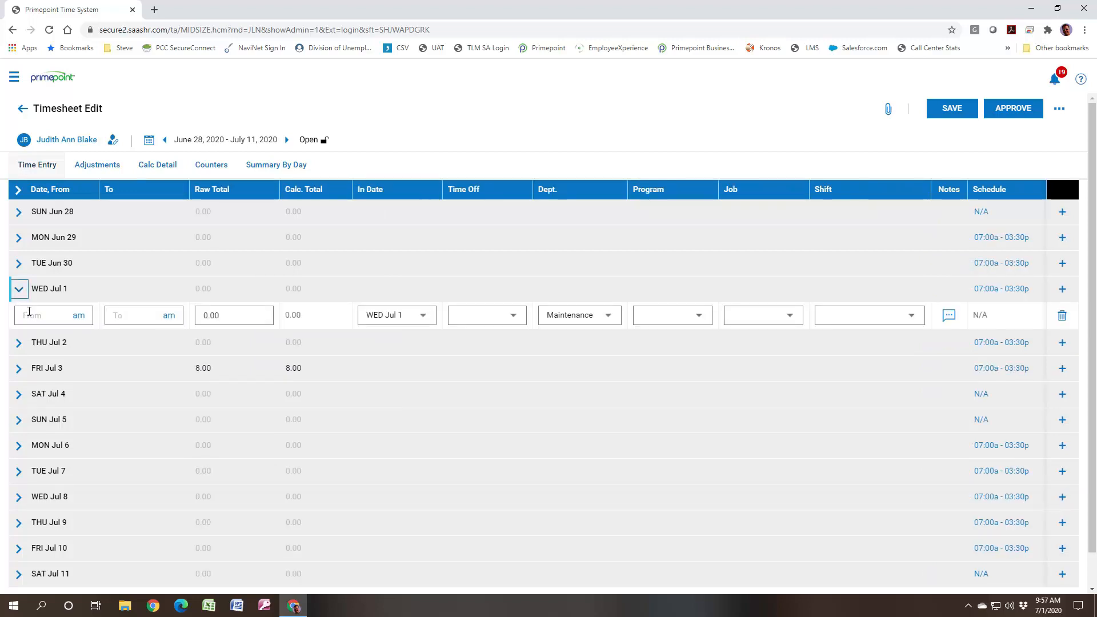
left_click(31, 316)
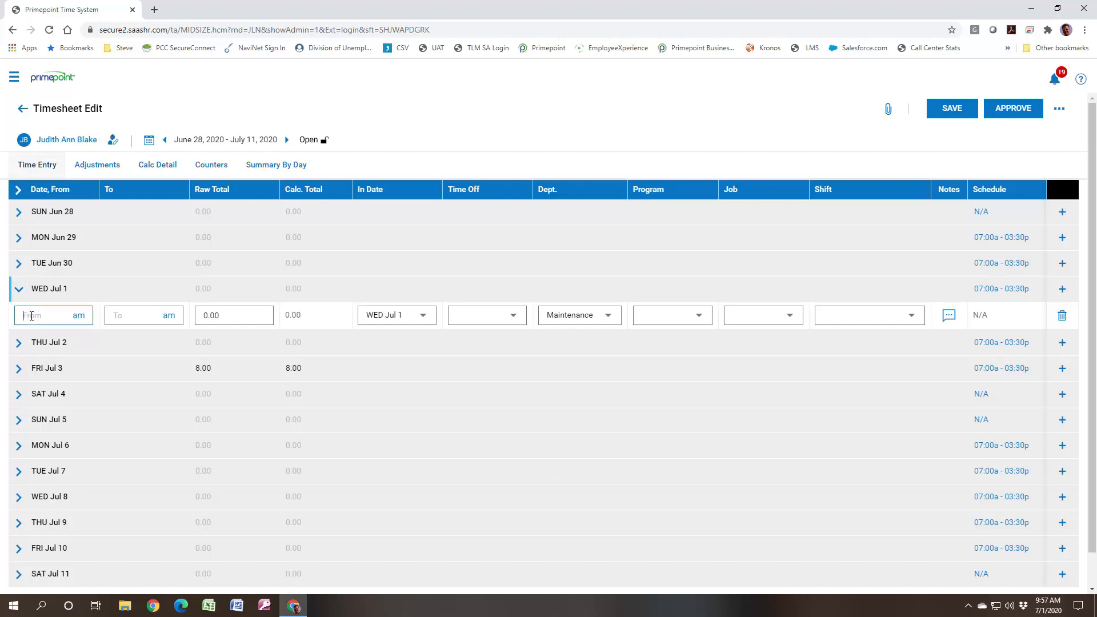
type("7")
left_click(121, 317)
left_click(168, 321)
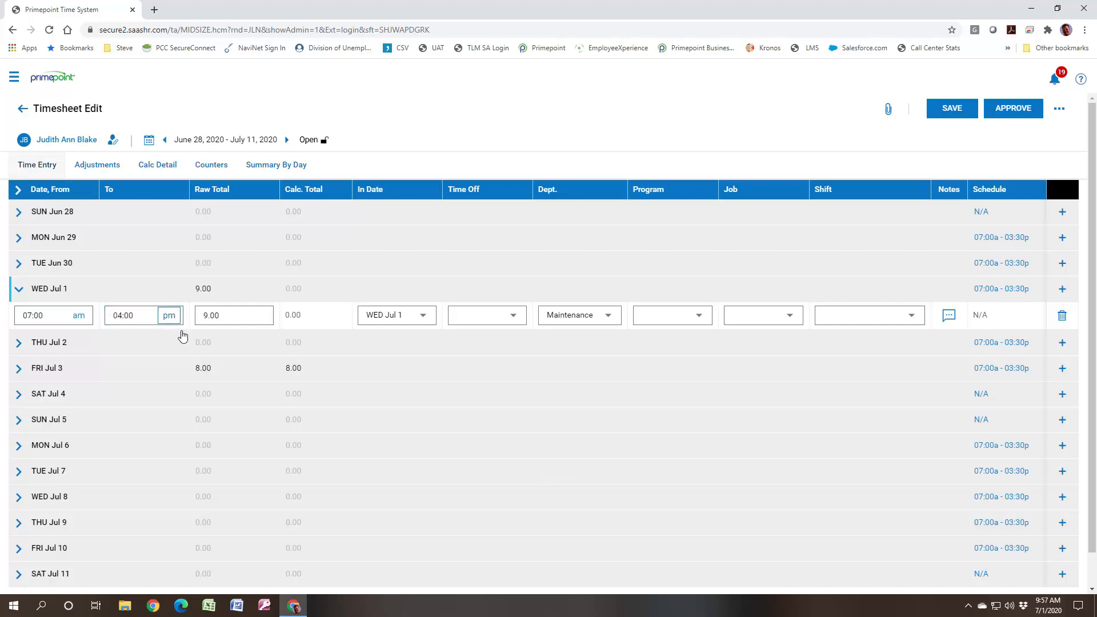
left_click(952, 110)
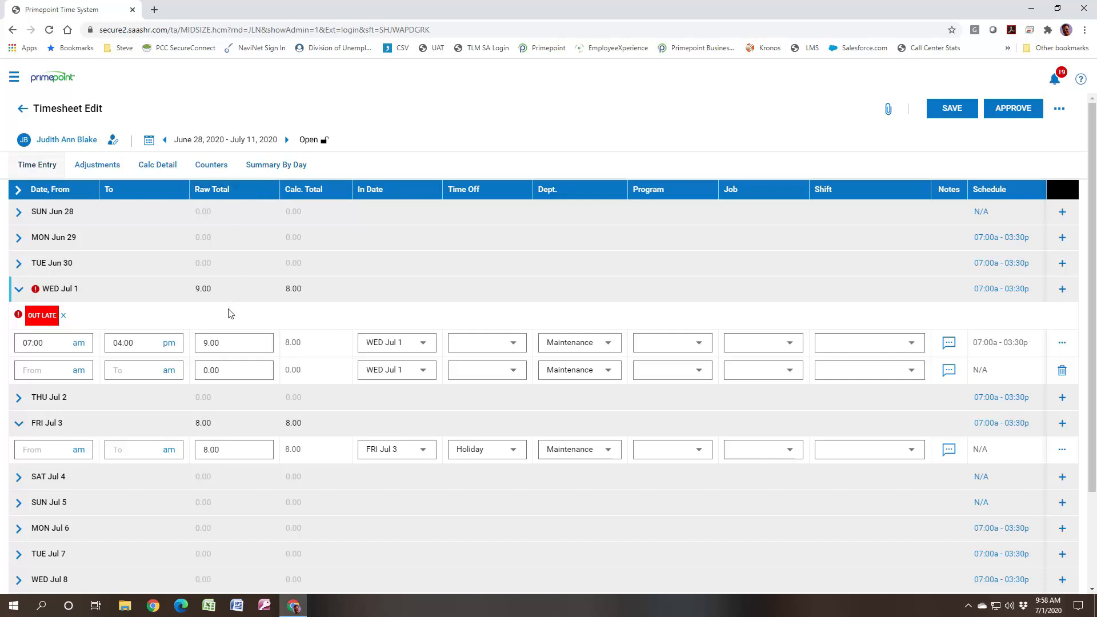
- Clear the Out Late exception on Wednesday, July 1, save the timesheet, and check the hours in the daily summary
left_click(64, 318)
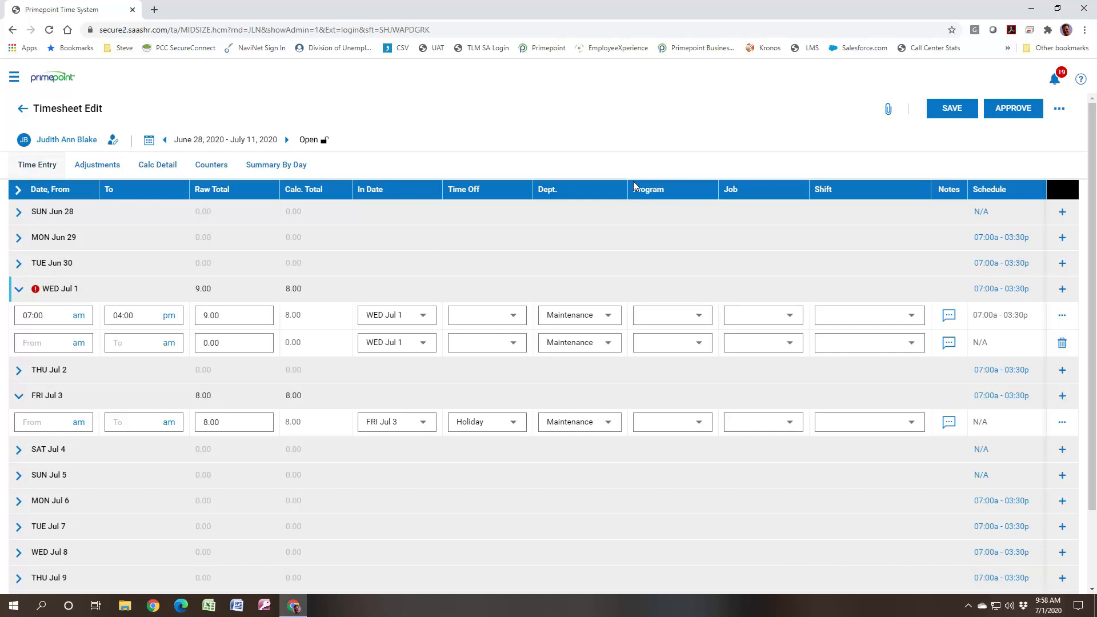
left_click(943, 110)
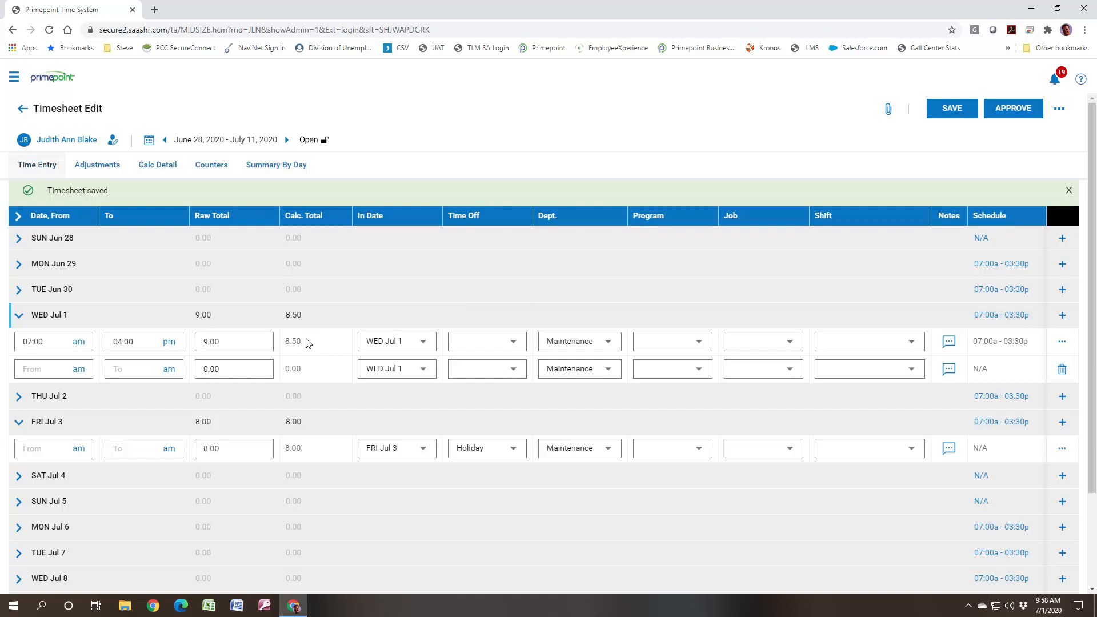
left_click(268, 166)
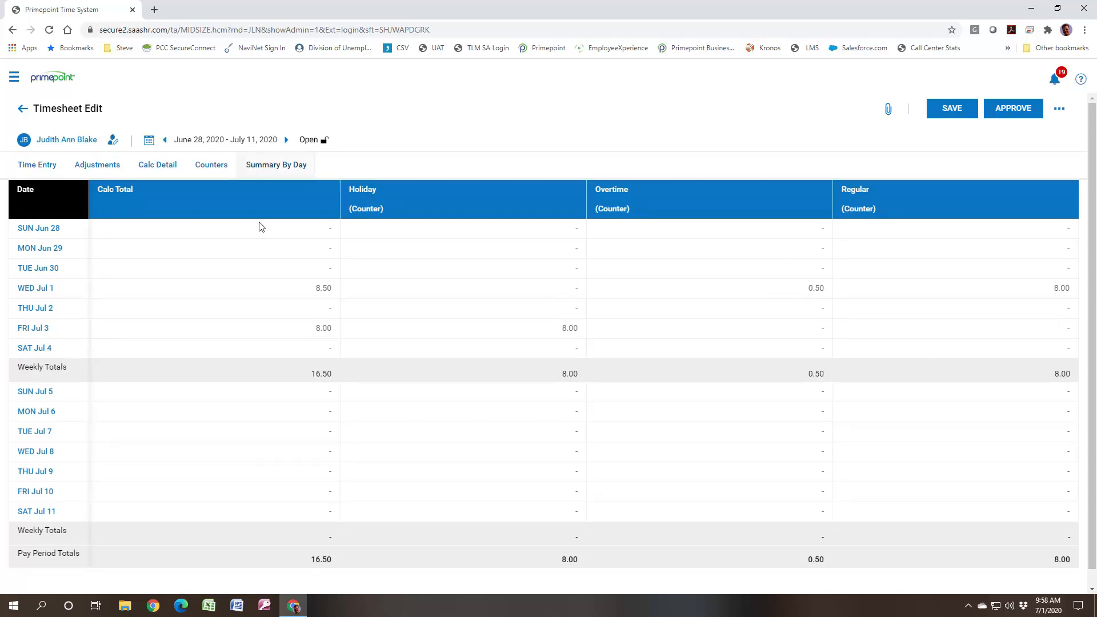
left_click(40, 166)
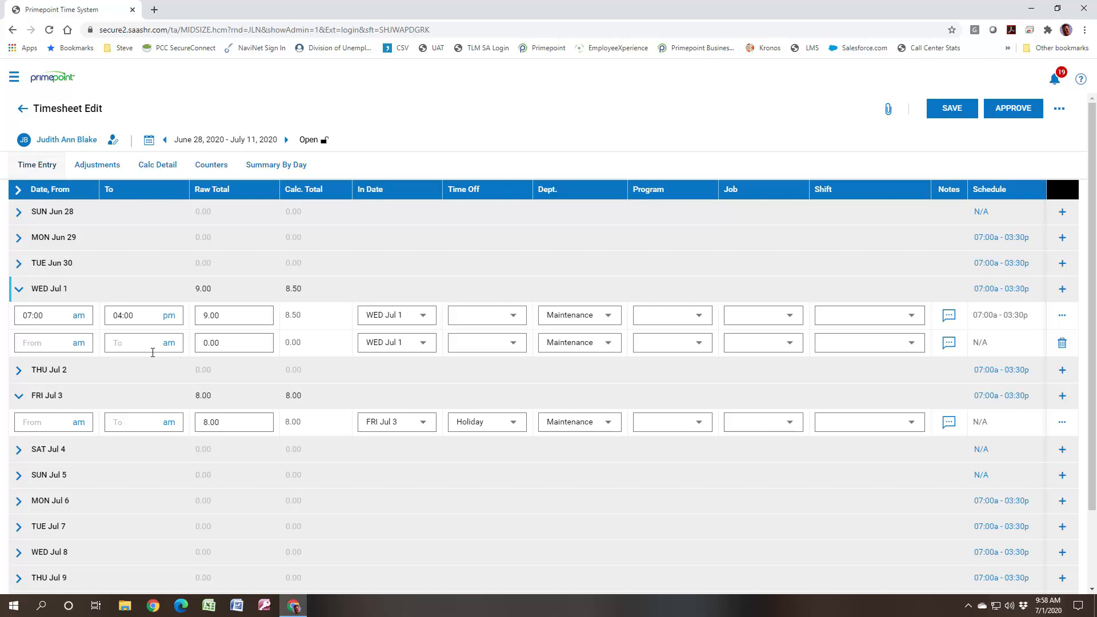
- Add a second July 1 entry from 09:00 pm to 09:20 pm with the Call In shift and save the timesheet
left_click(46, 344)
left_click(77, 344)
left_click(77, 345)
left_click(136, 342)
left_click(152, 369)
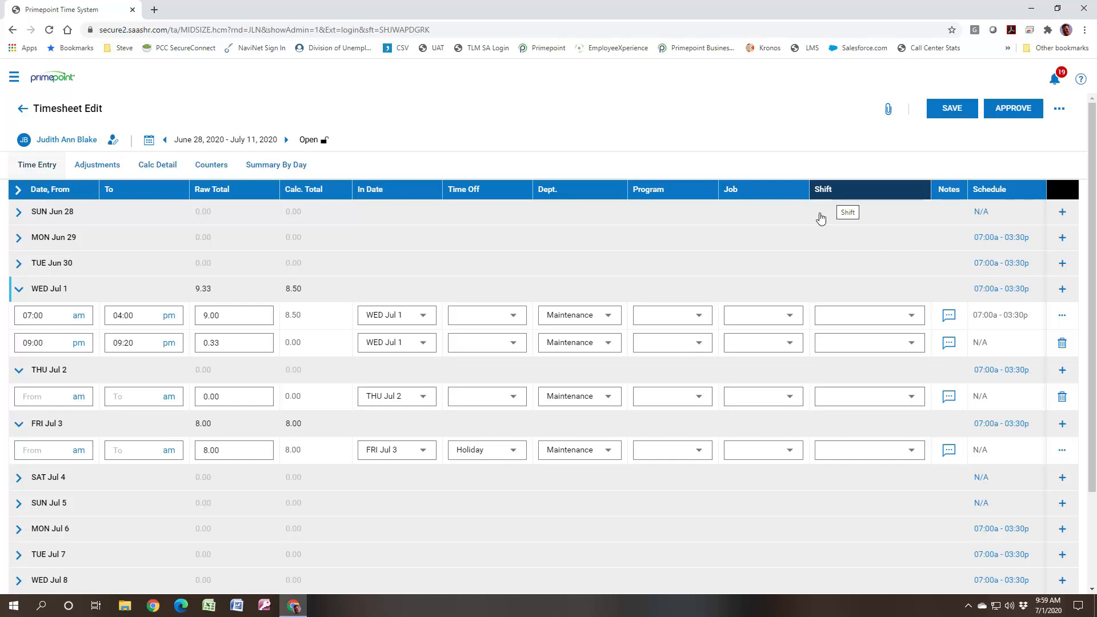
left_click(911, 344)
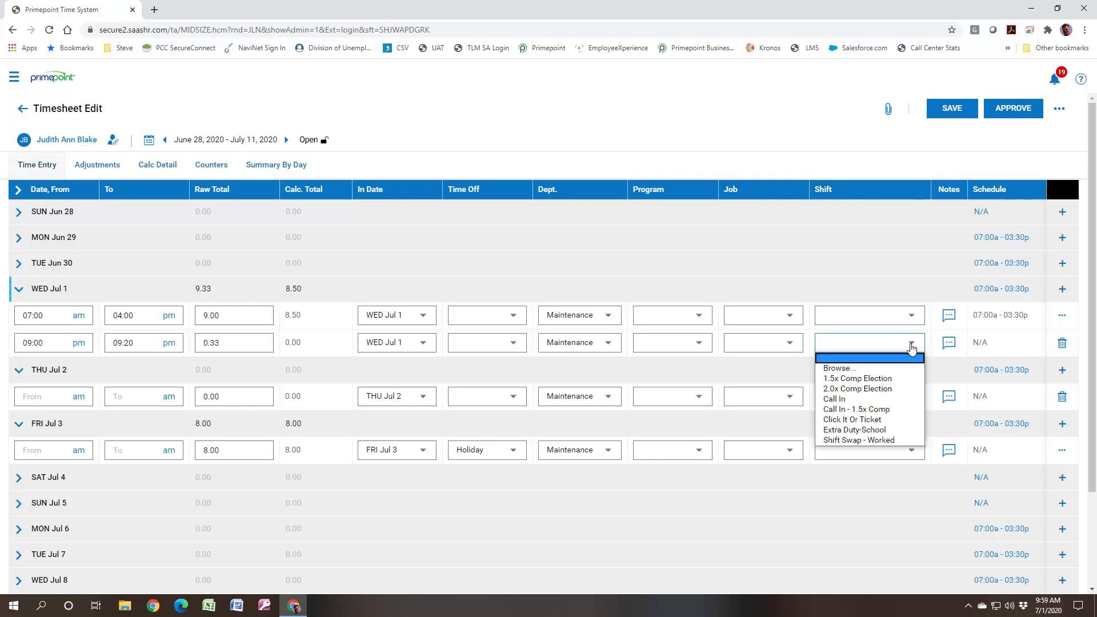
left_click(855, 404)
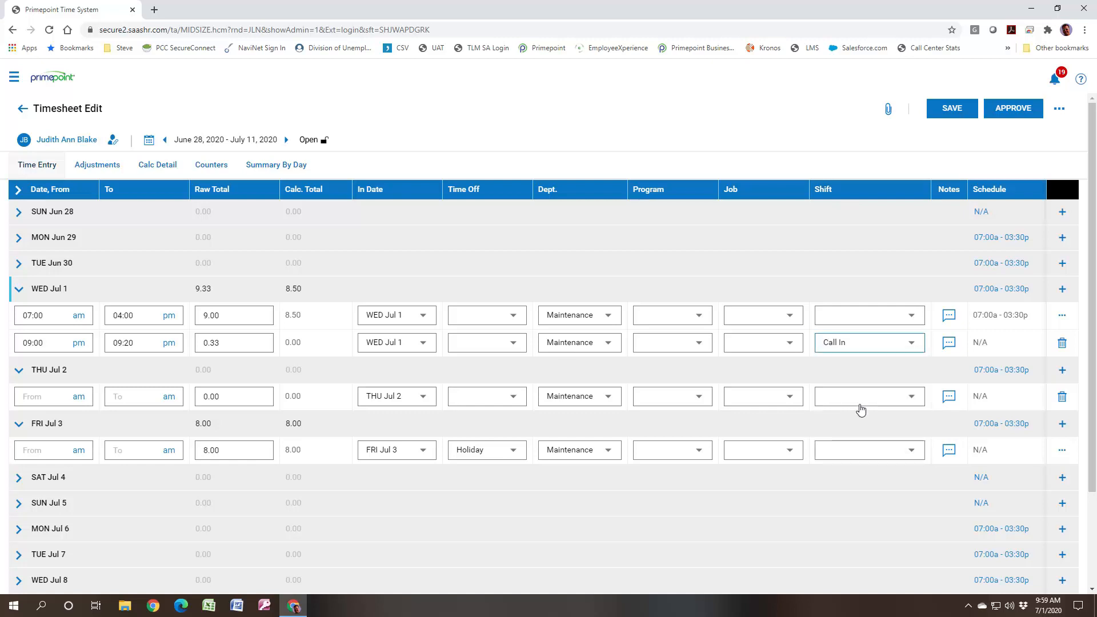
left_click(950, 110)
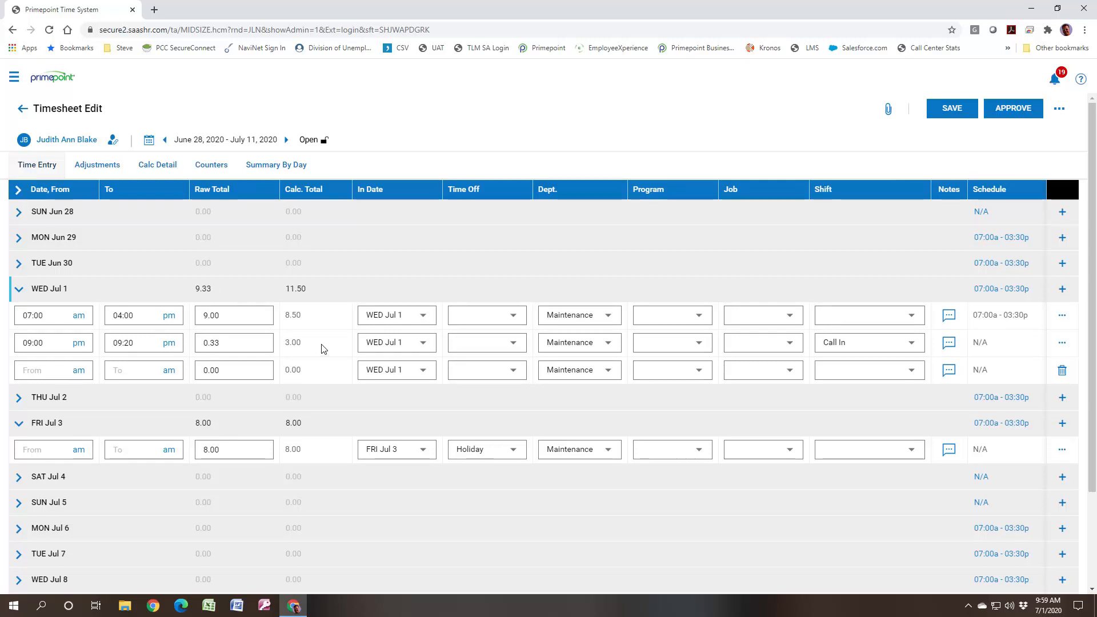
- Change the shift of the 09:00 pm call-in entry on July 1 to Call In - 1.5x Comp, save, and check the comp time in the time off counts
left_click(912, 343)
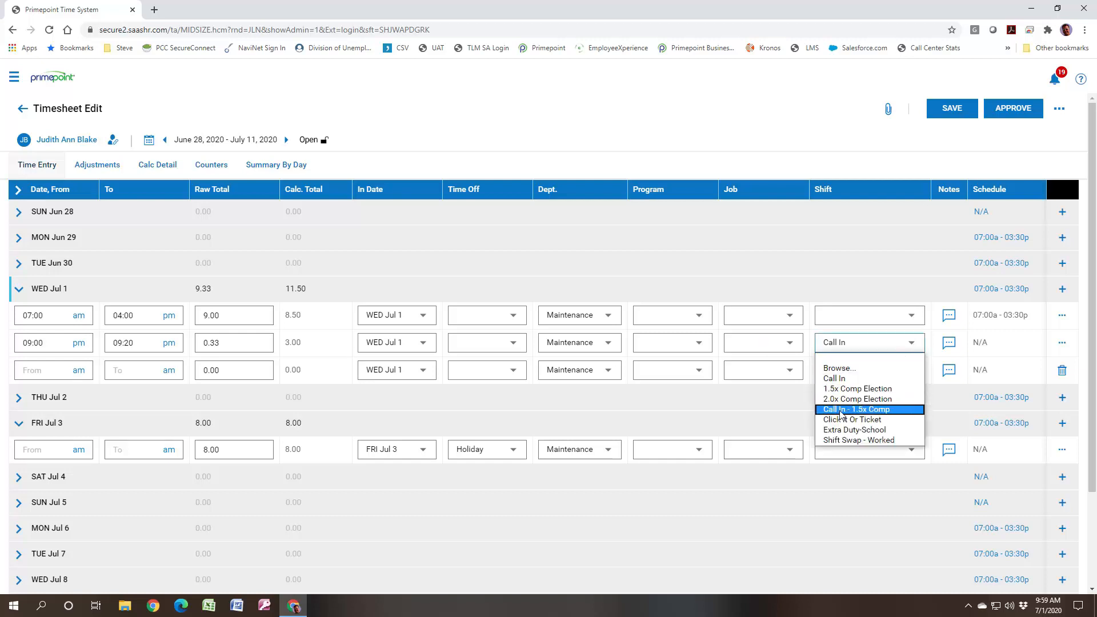
left_click(841, 412)
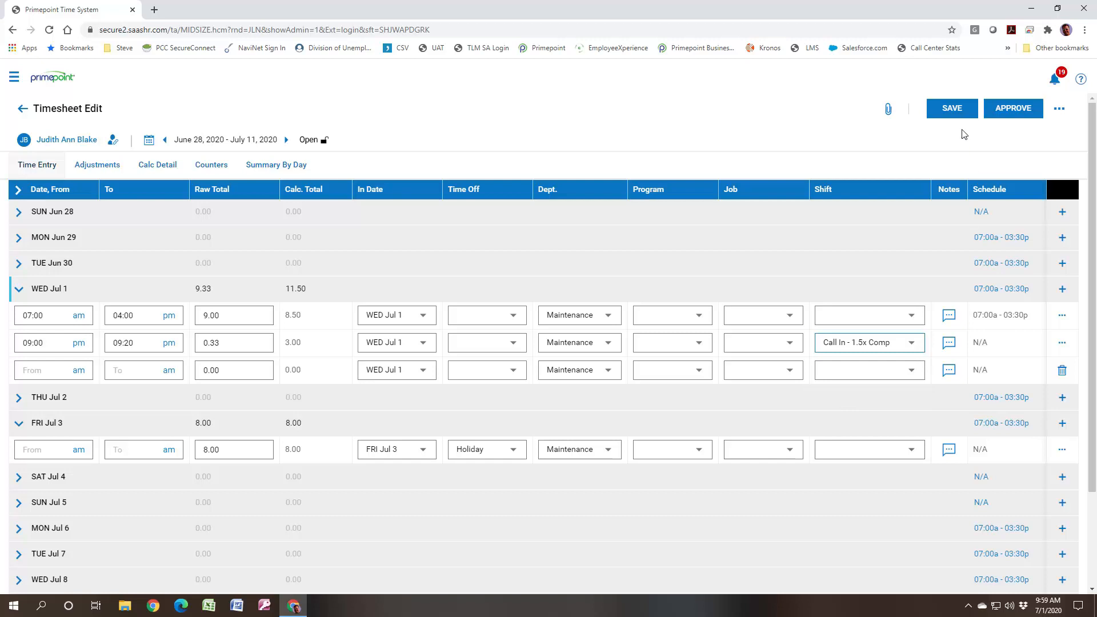
left_click(953, 111)
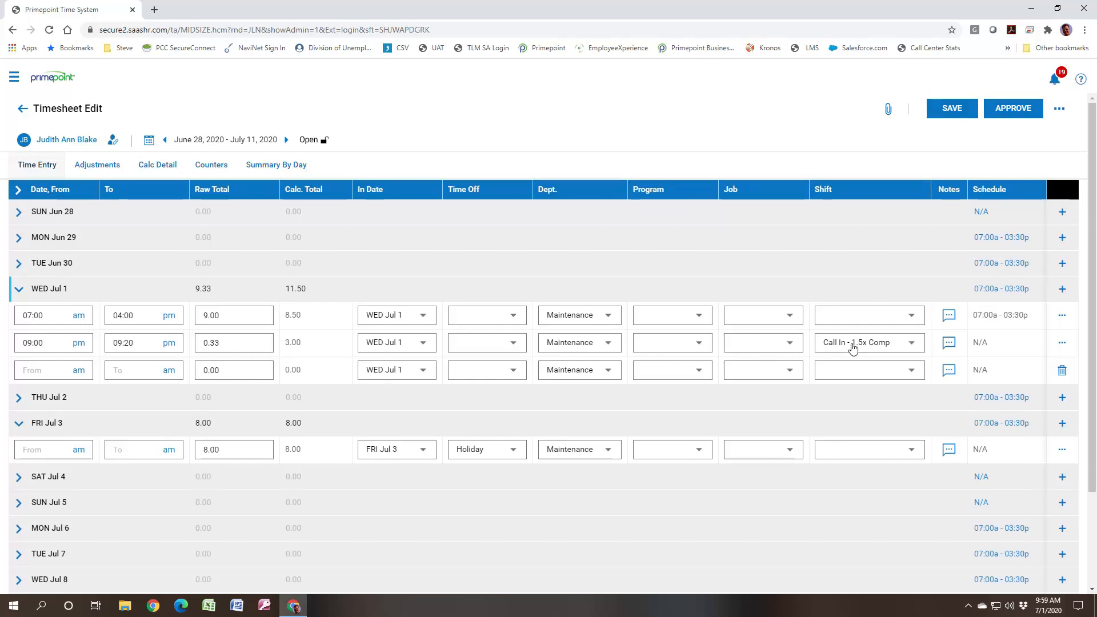
left_click(1060, 109)
left_click(1025, 134)
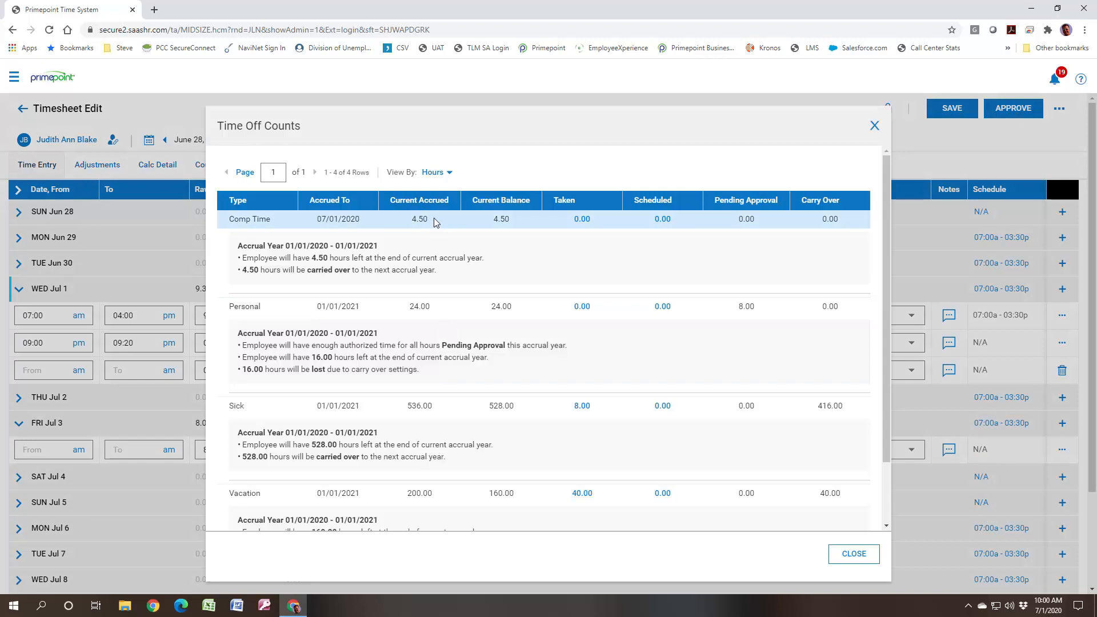
left_click(877, 126)
- Set the shift of the 09:00 pm entry on July 1 back to Call In, save, and review the time off counts again
left_click(911, 342)
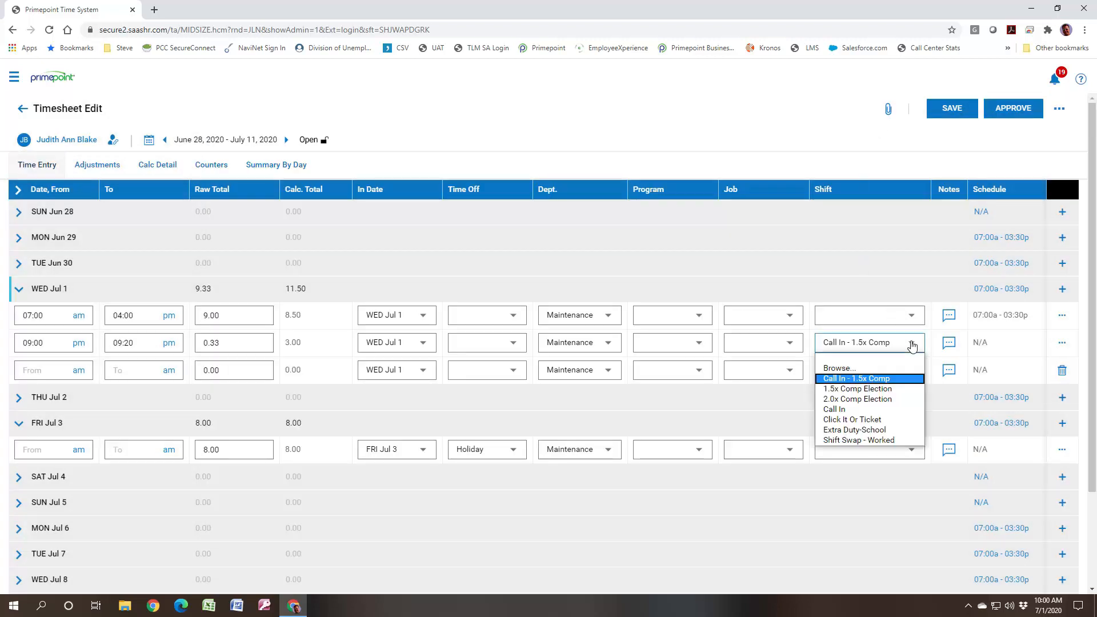
left_click(866, 408)
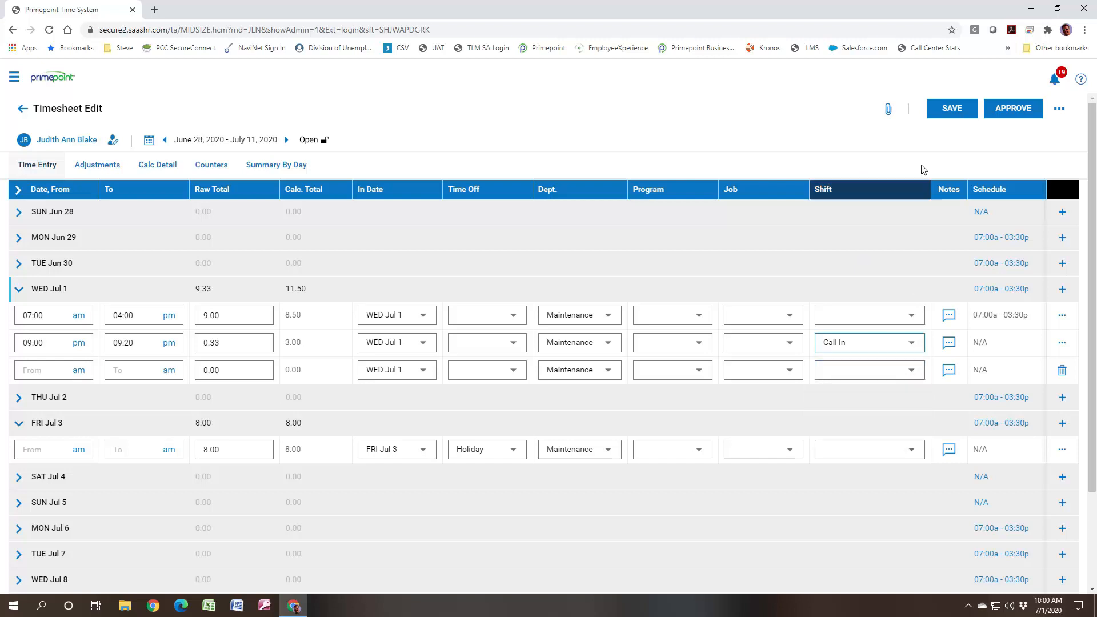
left_click(944, 117)
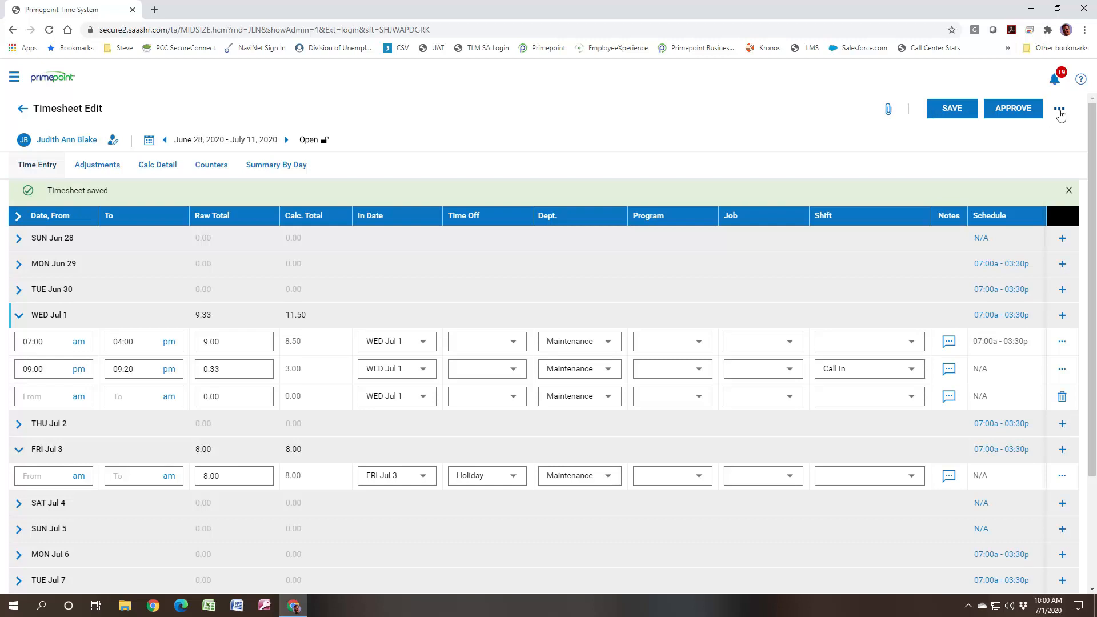
left_click(1059, 111)
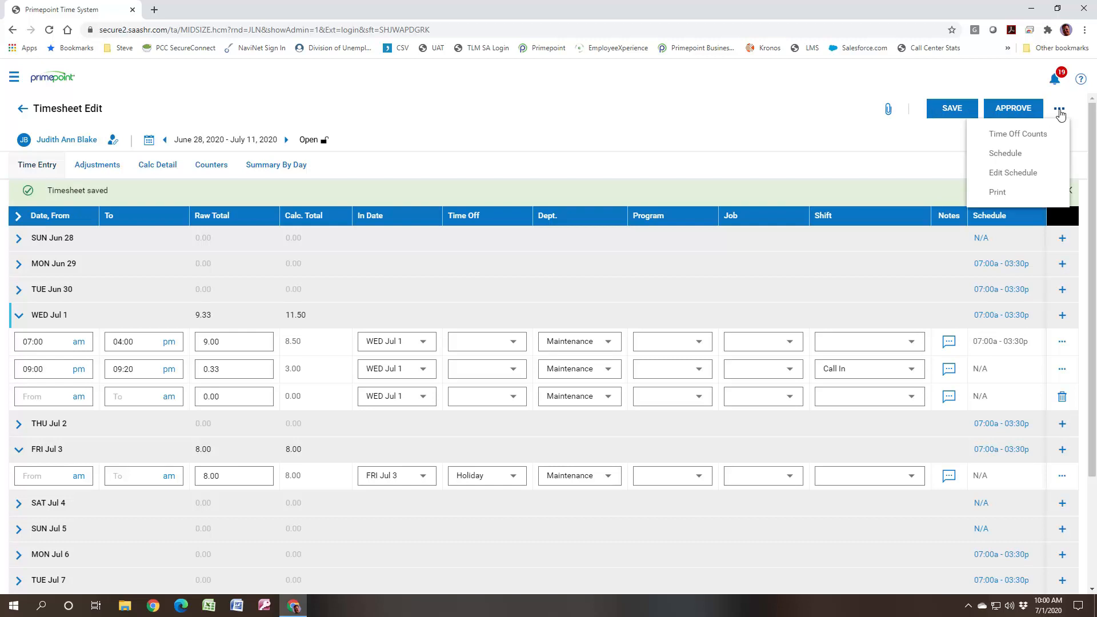
left_click(1028, 136)
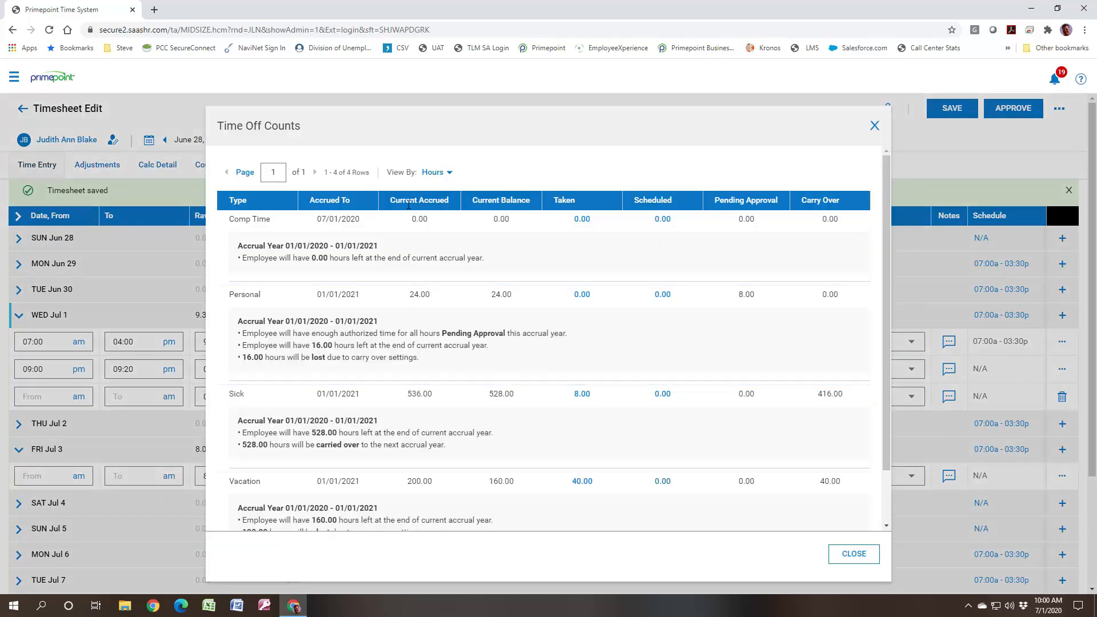
left_click(874, 125)
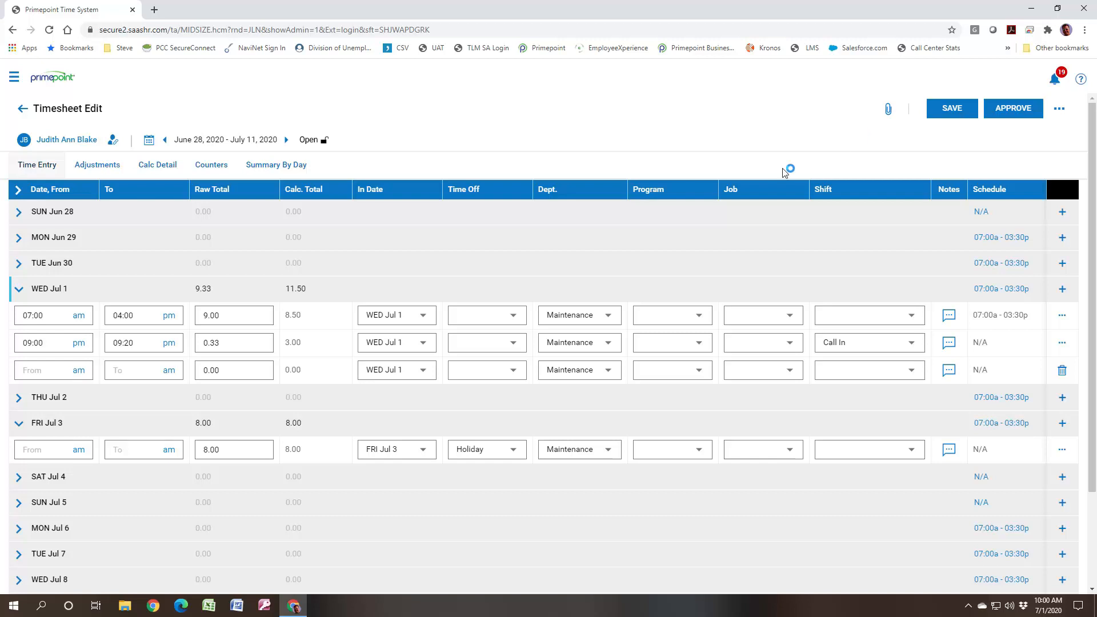
left_click(912, 345)
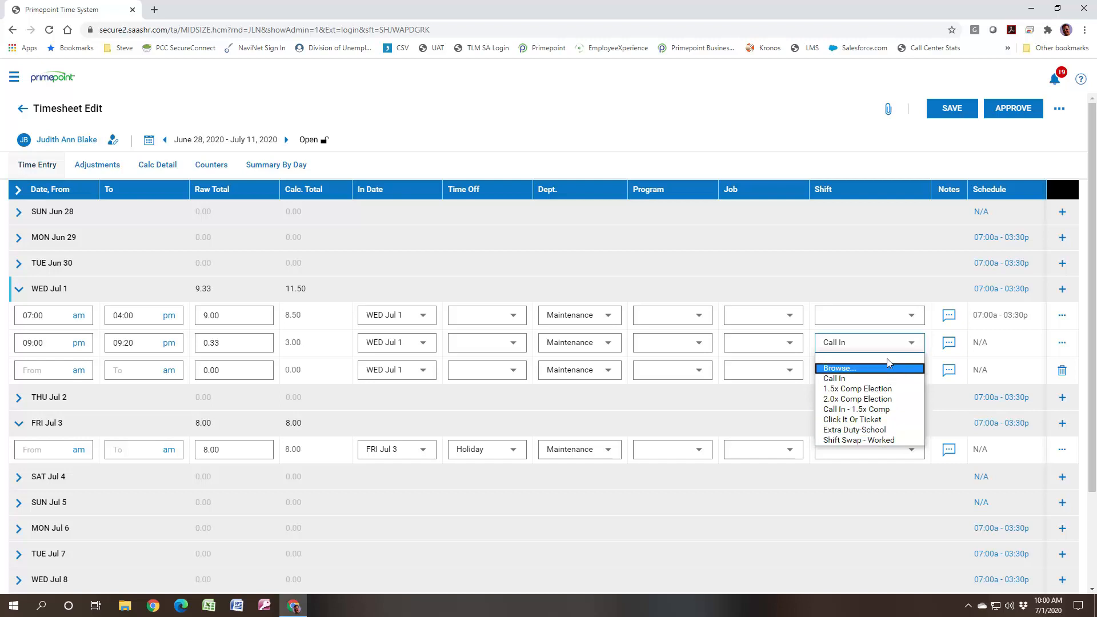
left_click(884, 285)
left_click(691, 294)
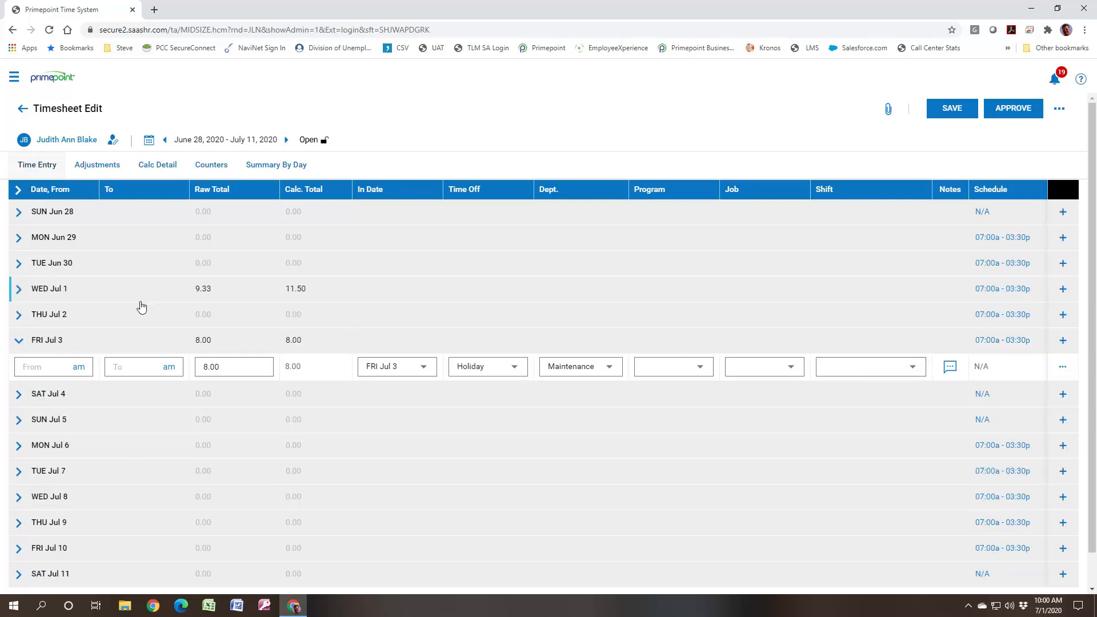
- Enter a shift from 07:00 am to 03:00 pm for Monday, June 29 and save the timesheet
left_click(18, 238)
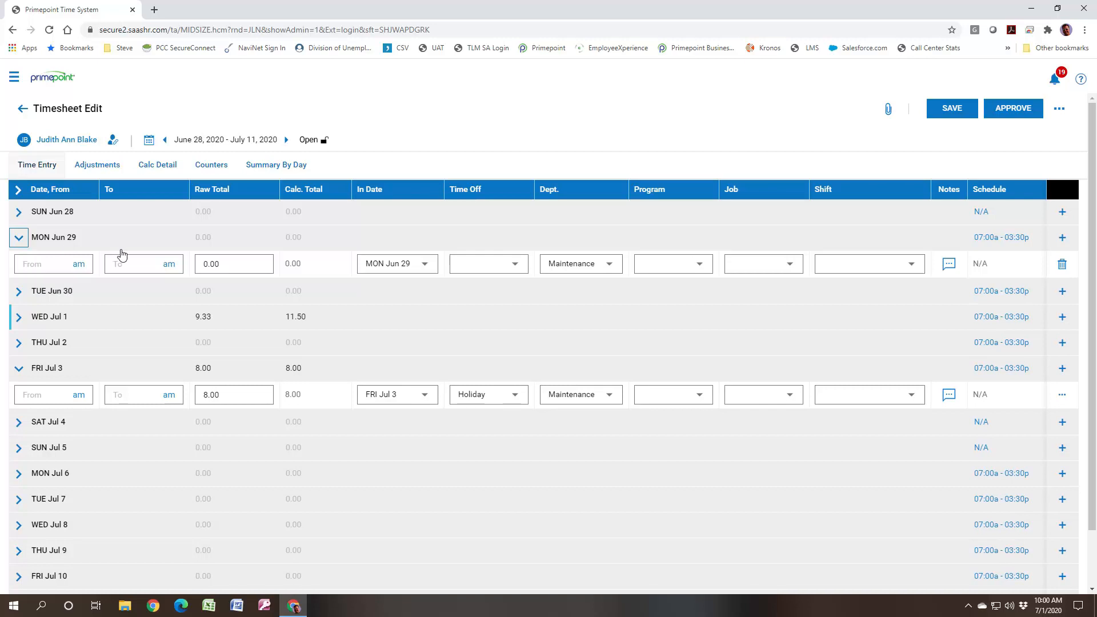
left_click(43, 264)
type("7")
left_click(121, 263)
left_click(212, 265)
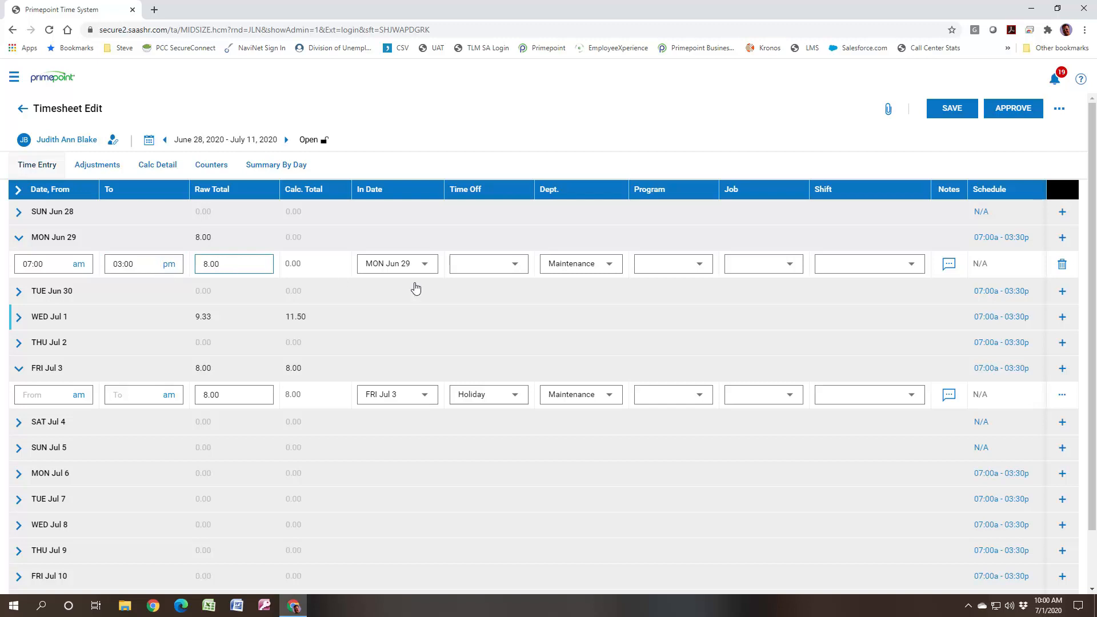
left_click(952, 115)
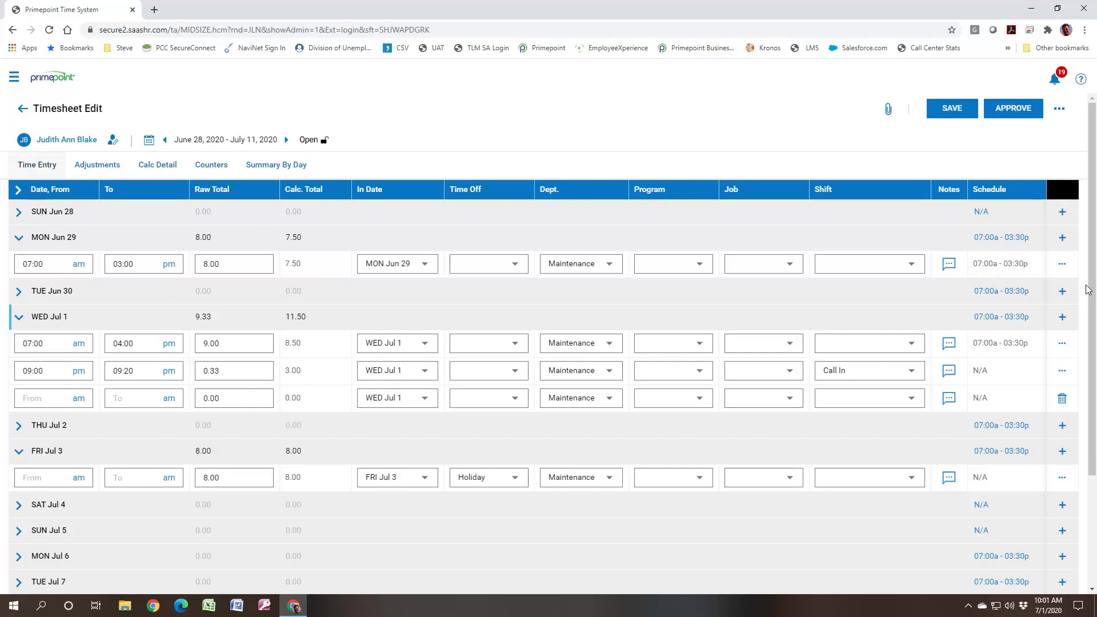
- Add a manual Deduct Lunch exception to the Monday, June 29 entry and save the timesheet
left_click(1062, 265)
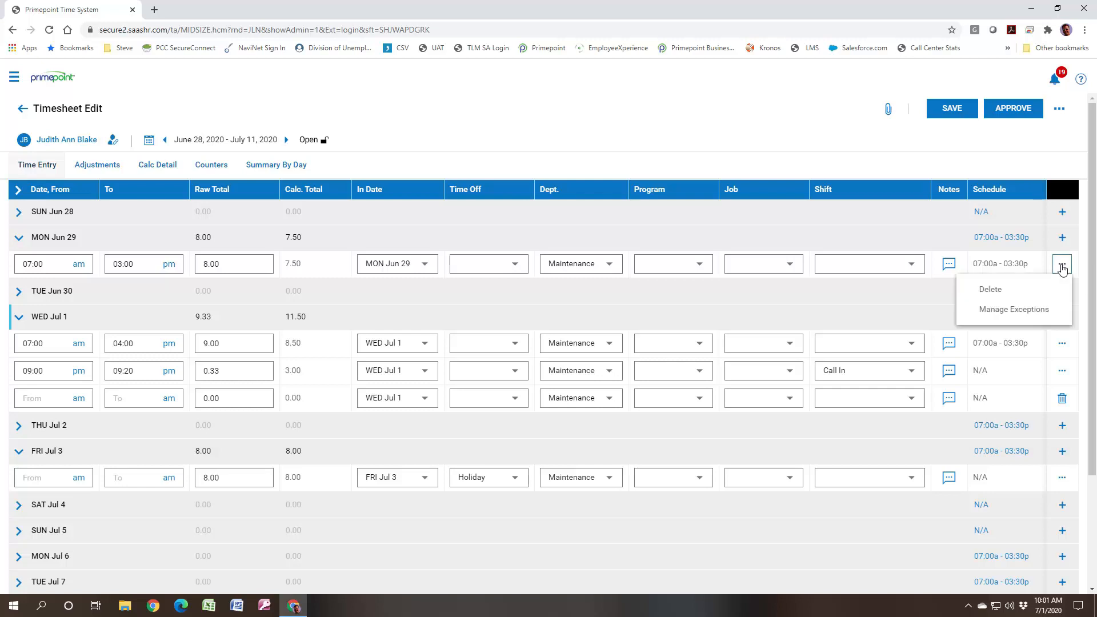
left_click(997, 312)
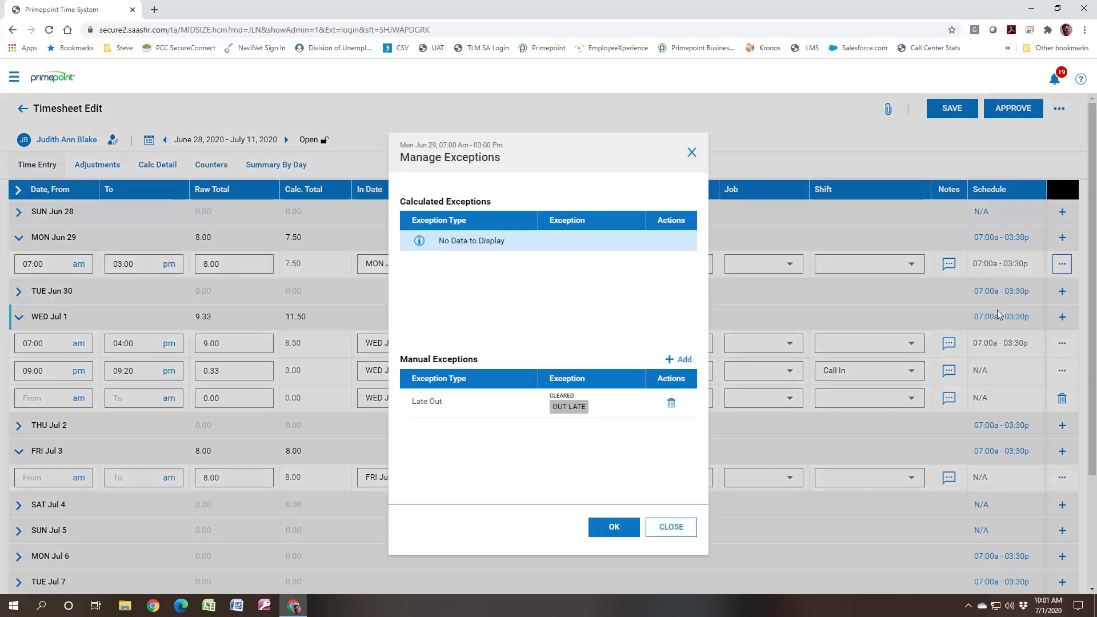
left_click(681, 361)
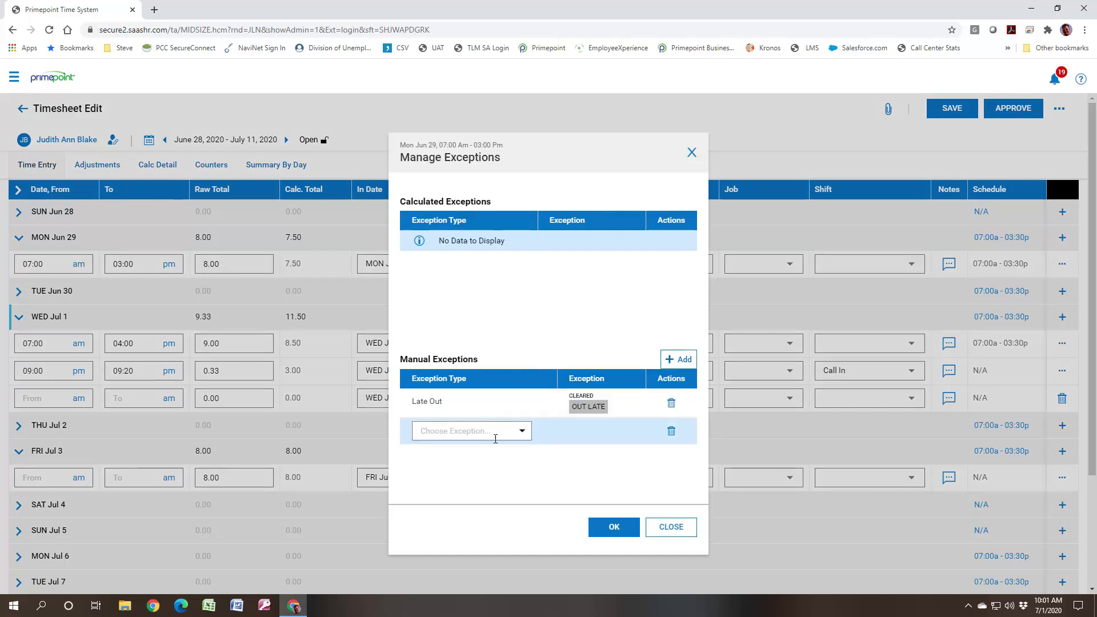
left_click(523, 433)
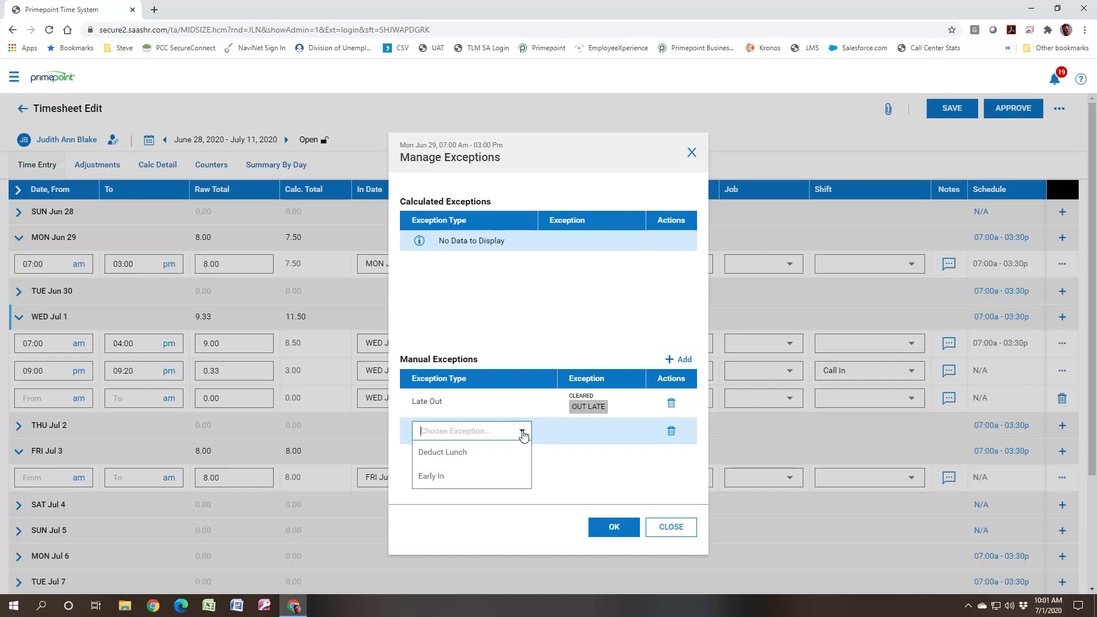
left_click(451, 456)
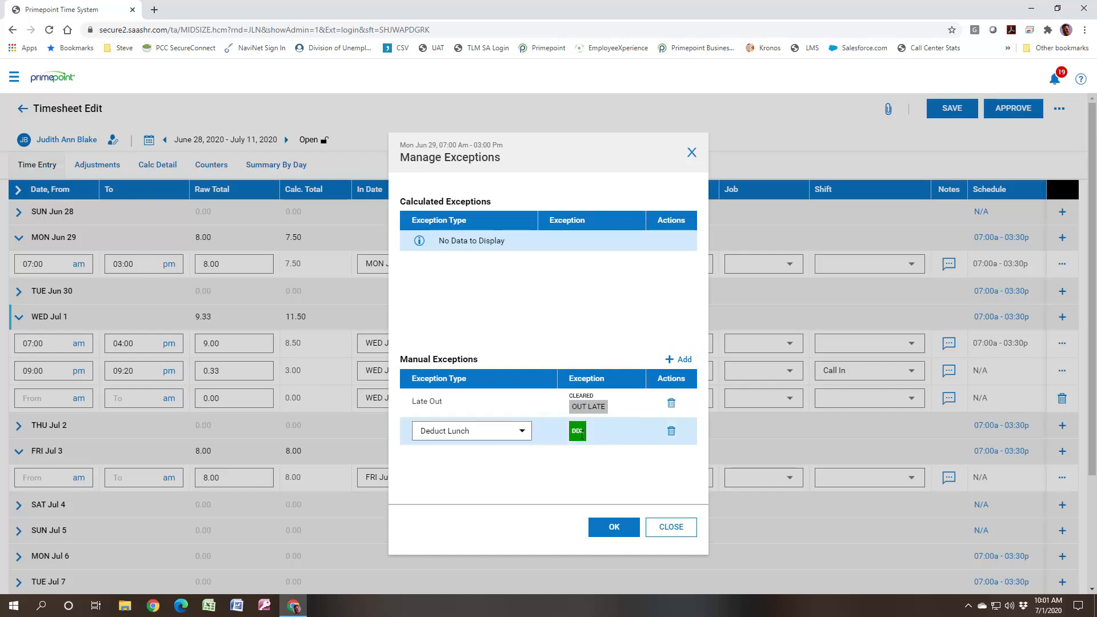
left_click(610, 529)
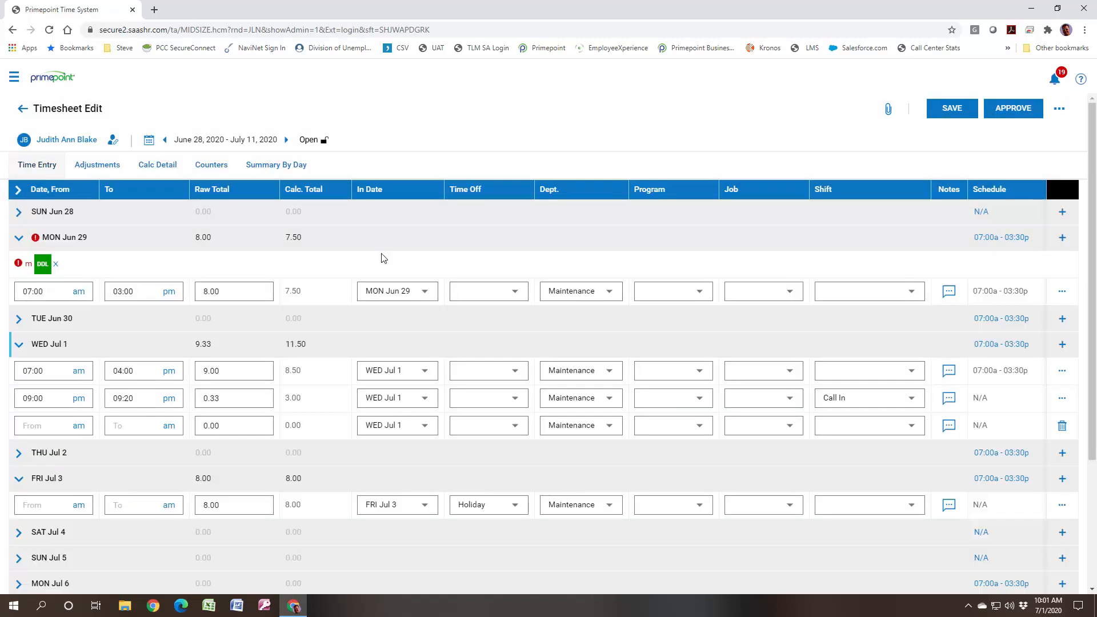
left_click(952, 108)
- Browse the department list, choose a different department for the Monday, June 29 entry, and save the timesheet
left_click(611, 296)
left_click(573, 318)
scroll(546, 365, "down", 2)
scroll(545, 365, "up", 1)
left_click(445, 313)
left_click(955, 108)
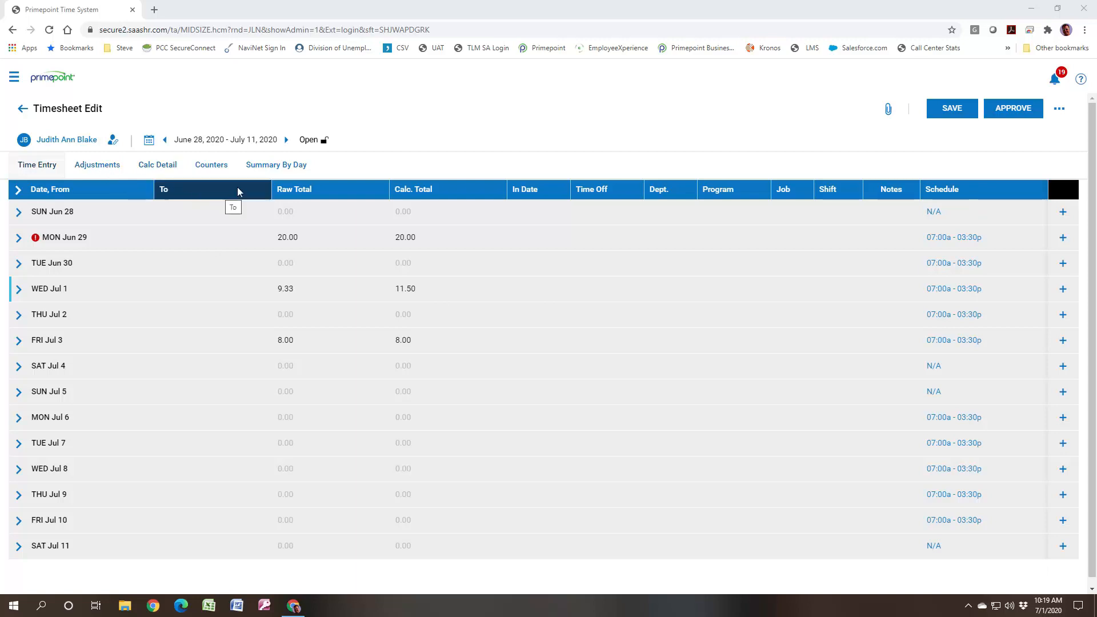
- Check the hours in the daily summary and add a 07/01/2020 adjustment of -4 hours to the Doubletime counter
left_click(274, 165)
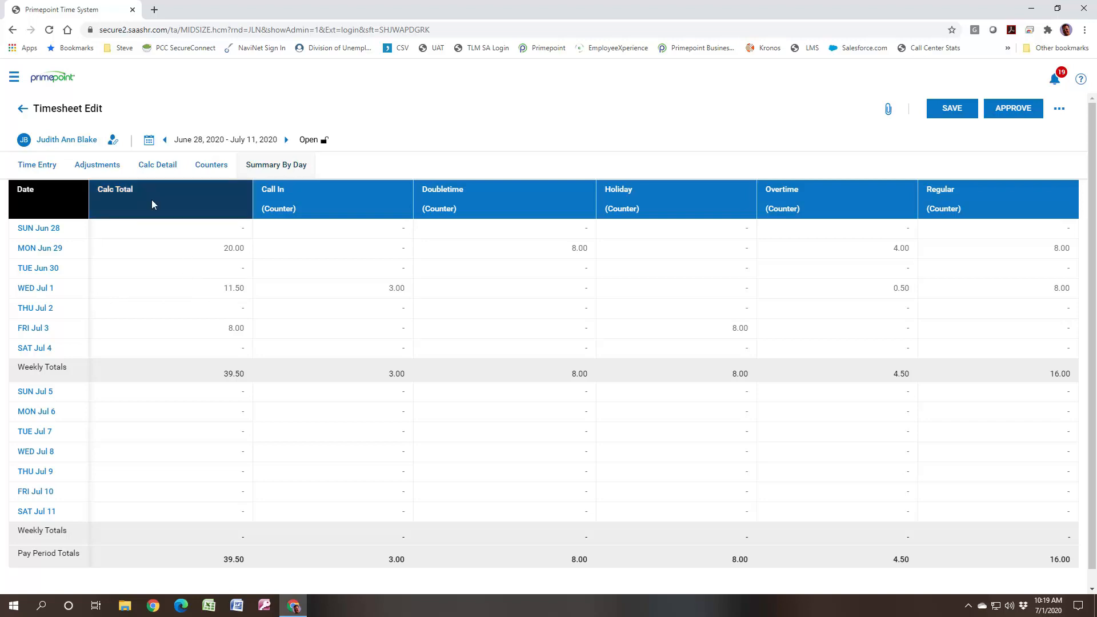
left_click(100, 168)
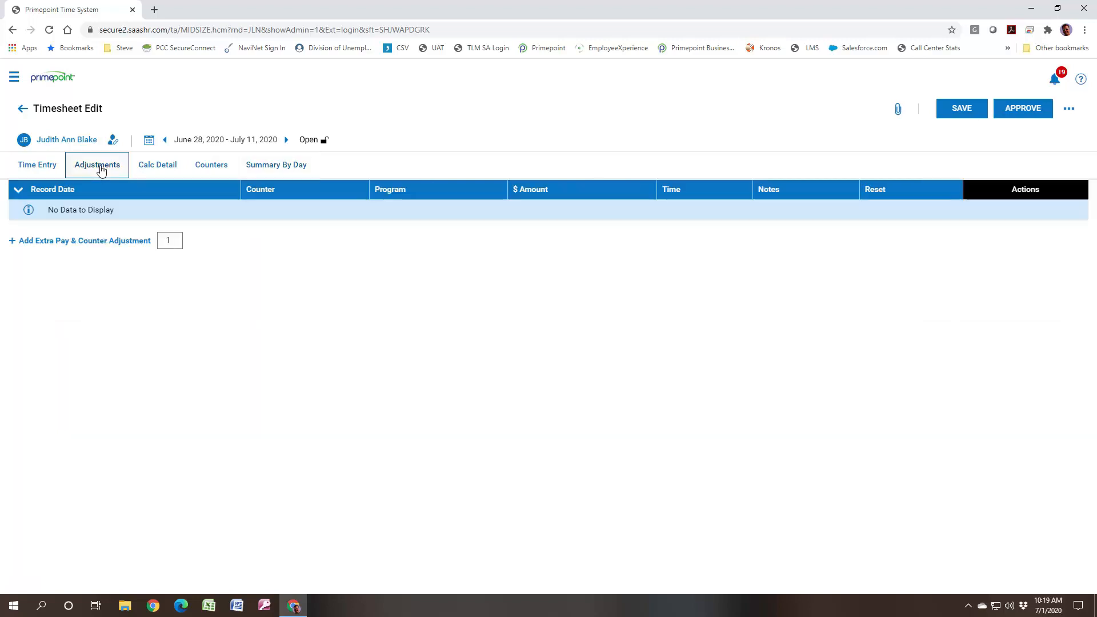
left_click(62, 242)
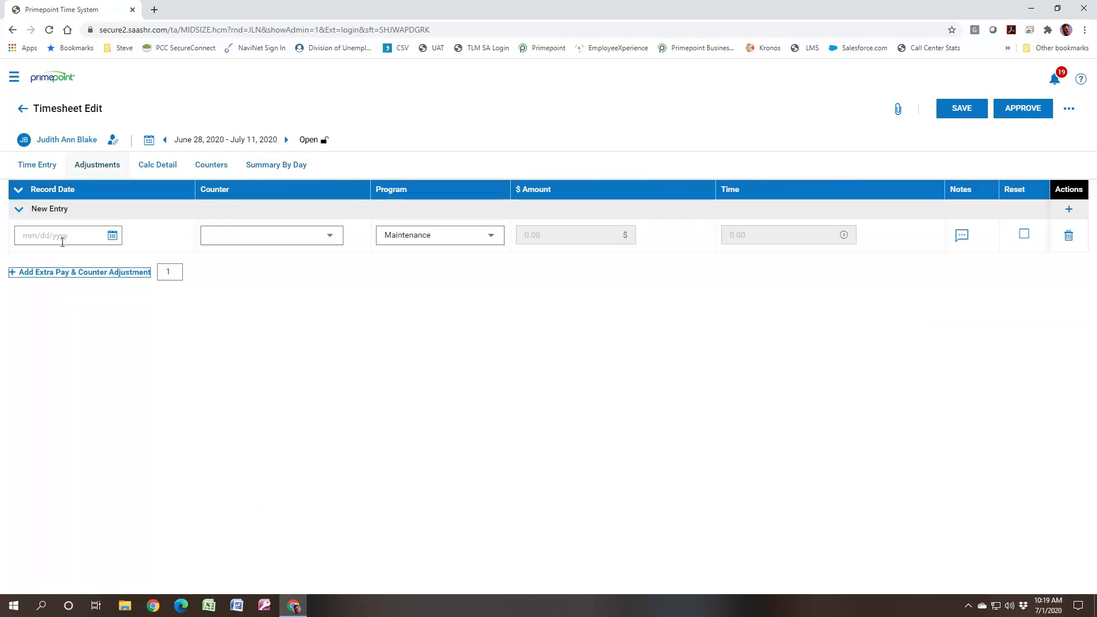
left_click(113, 236)
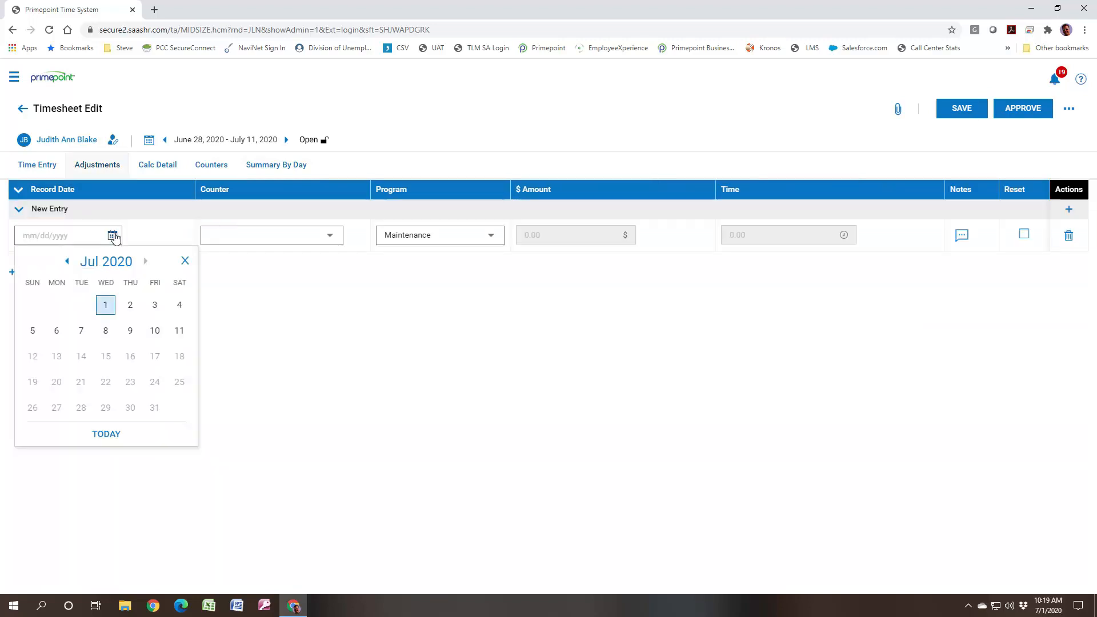
left_click(108, 307)
left_click(327, 241)
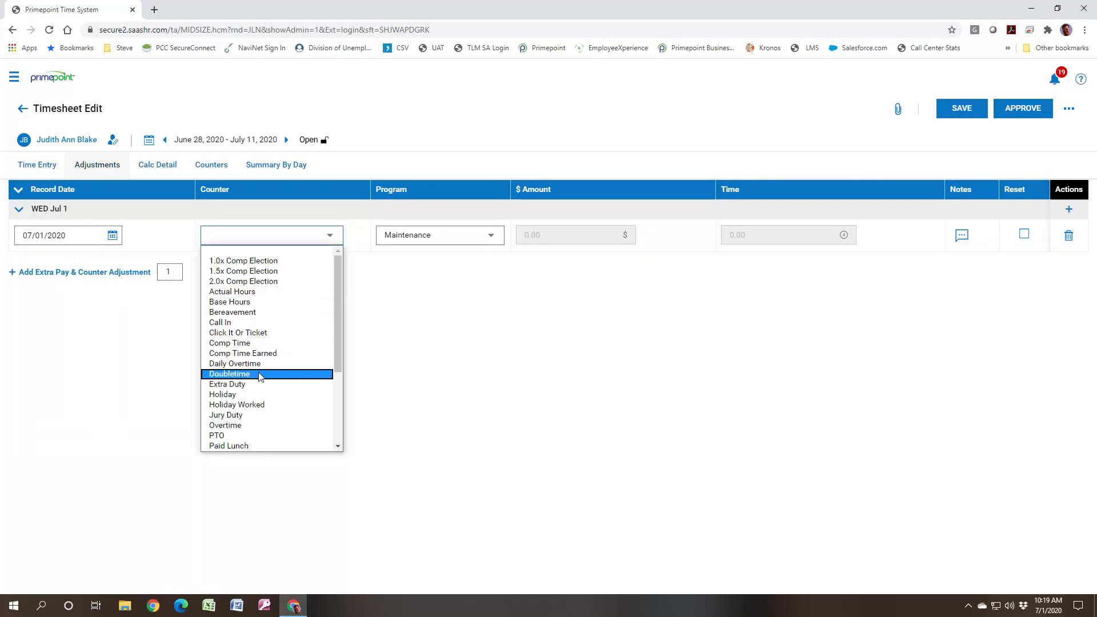
left_click(292, 374)
left_click(753, 243)
type("-4")
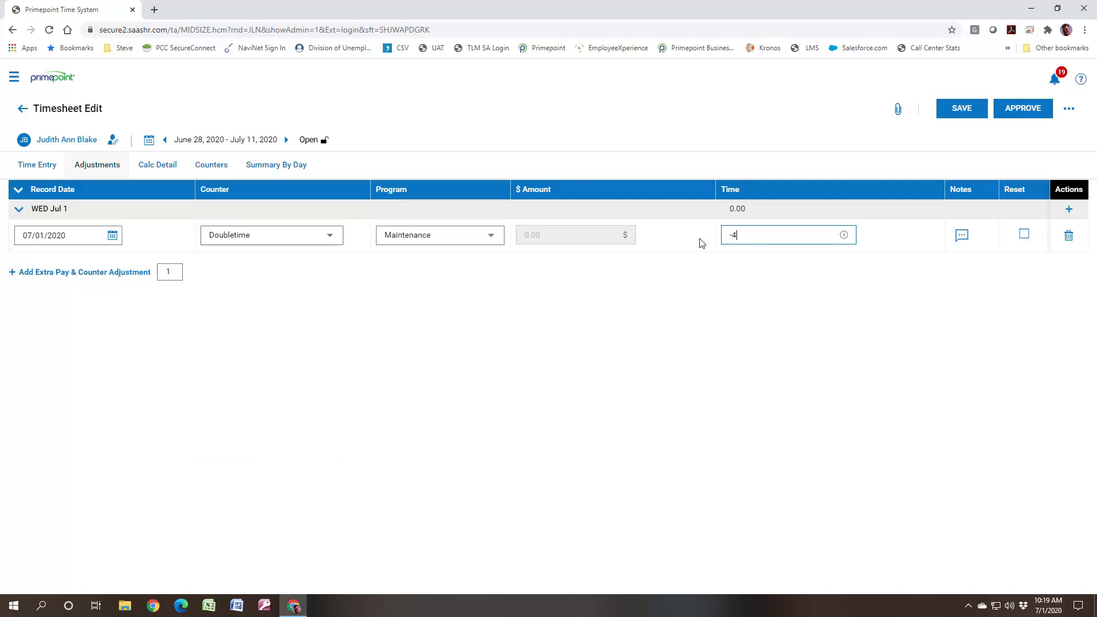
- Add a second 07/01/2020 adjustment of 4 hours to the 2.0x Comp Election counter
left_click(100, 273)
left_click(112, 289)
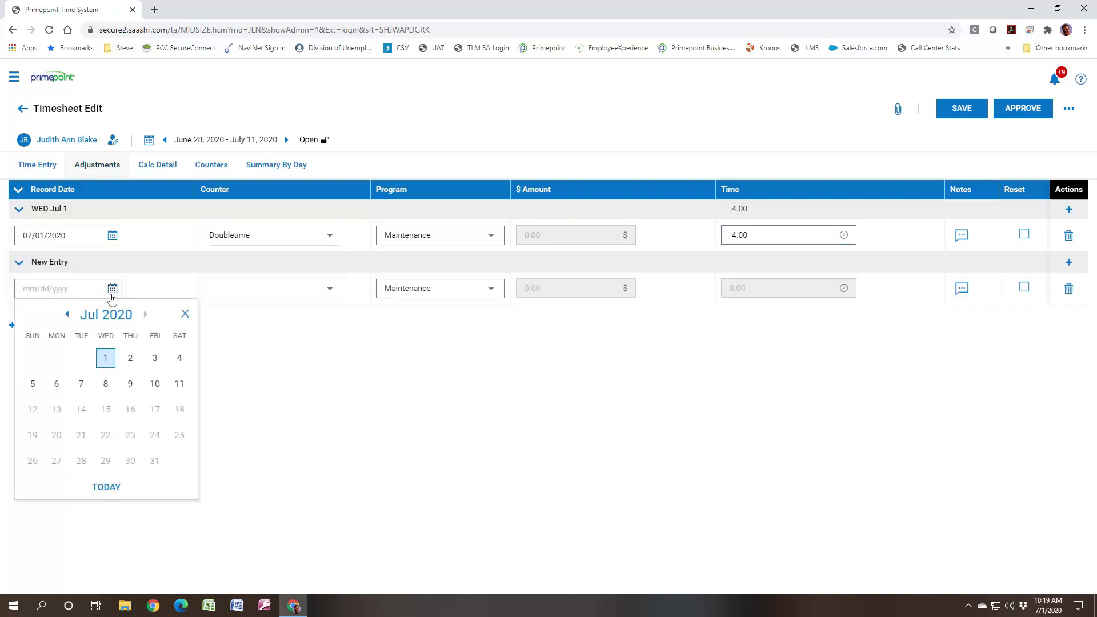
left_click(104, 358)
left_click(266, 268)
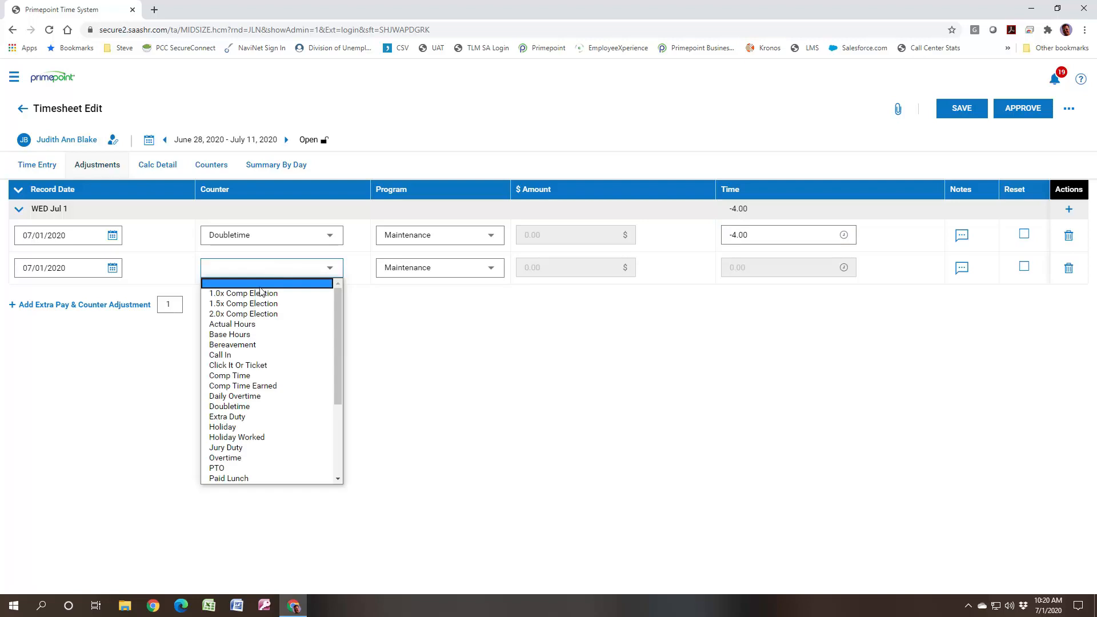
left_click(247, 315)
left_click_drag(762, 264, 720, 270)
type("4")
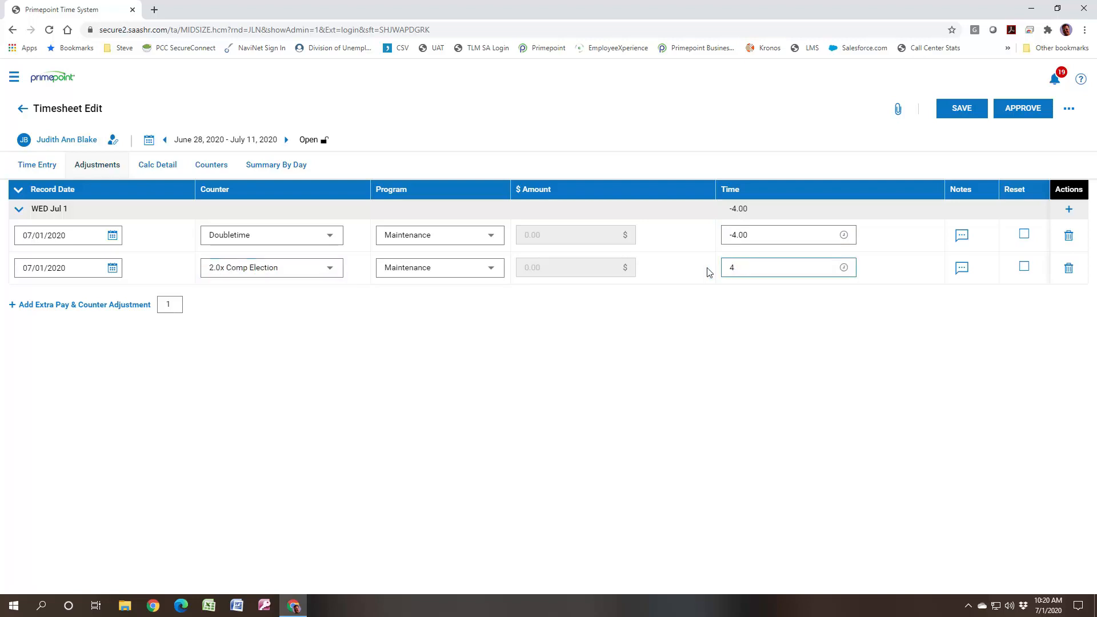
- Add a third 07/01/2020 adjustment of -1.5 hours to the Overtime counter
left_click(90, 306)
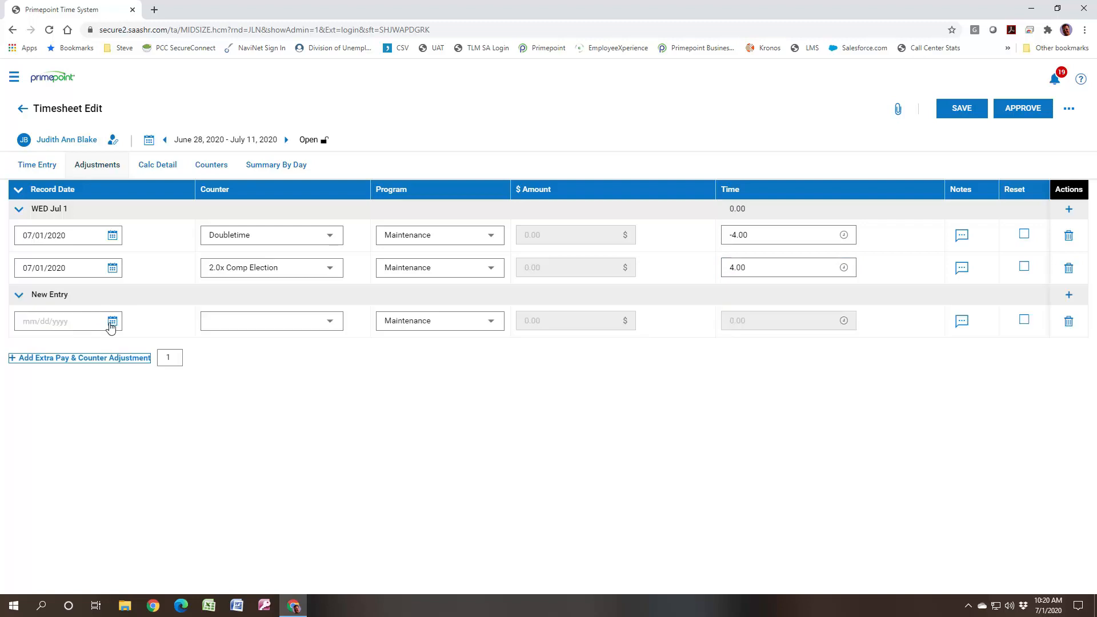
left_click(112, 322)
left_click(112, 394)
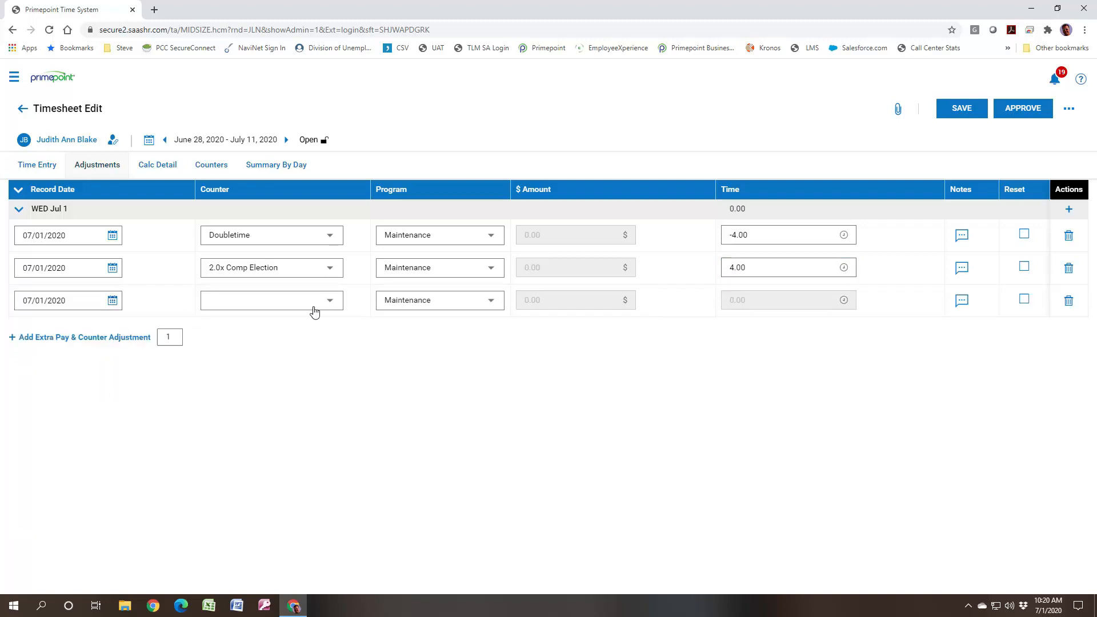
left_click(320, 300)
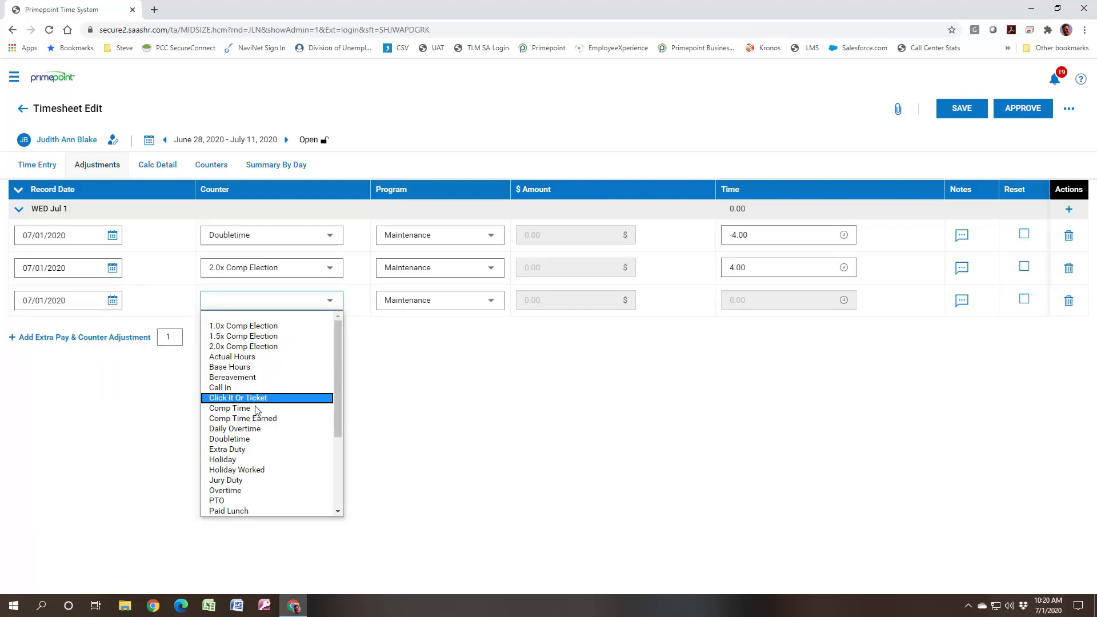
left_click(238, 491)
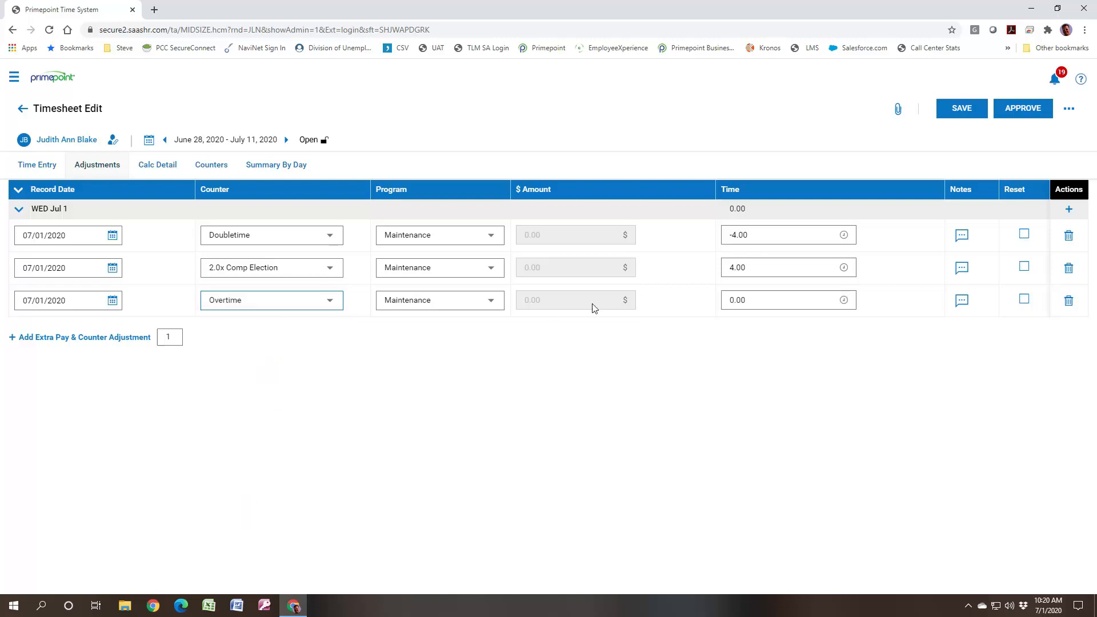
left_click(734, 300)
type("-1.5")
- Add a fourth 07/01/2020 adjustment of 1.5 hours to the 1.5x Comp Election counter and save the timesheet
left_click(72, 341)
left_click(112, 354)
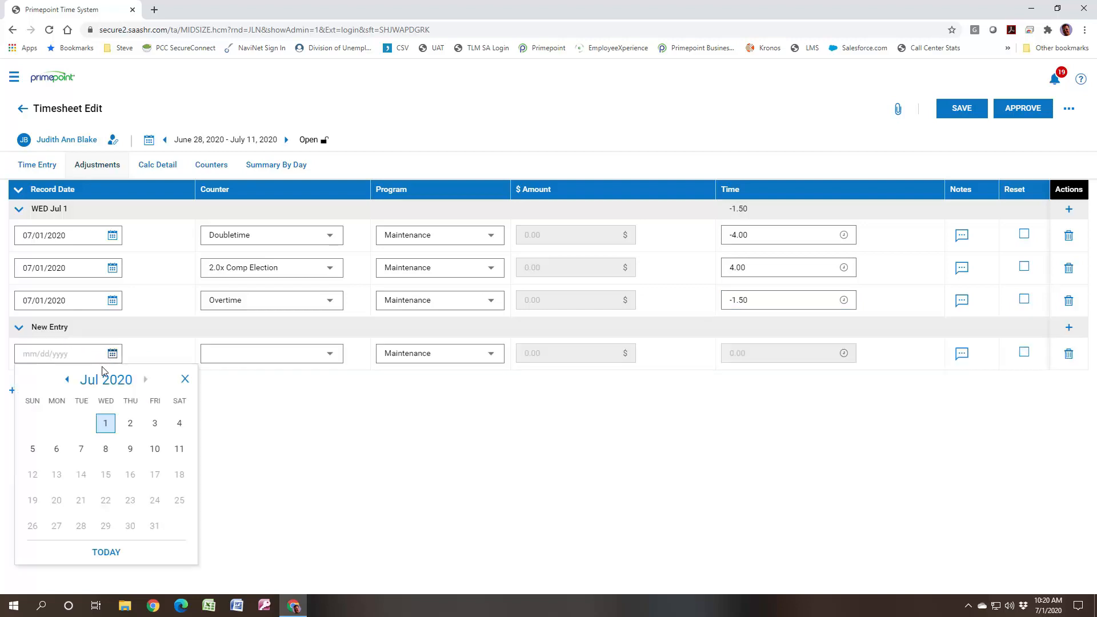
left_click(104, 425)
left_click(291, 335)
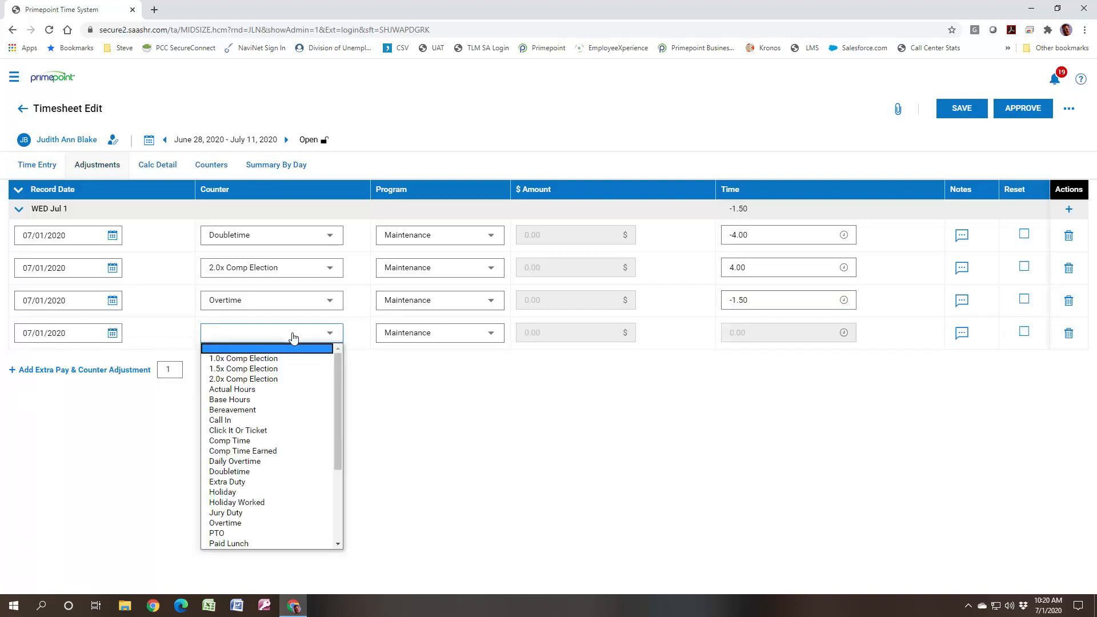
left_click(271, 367)
left_click(755, 330)
type("1.5")
left_click(966, 113)
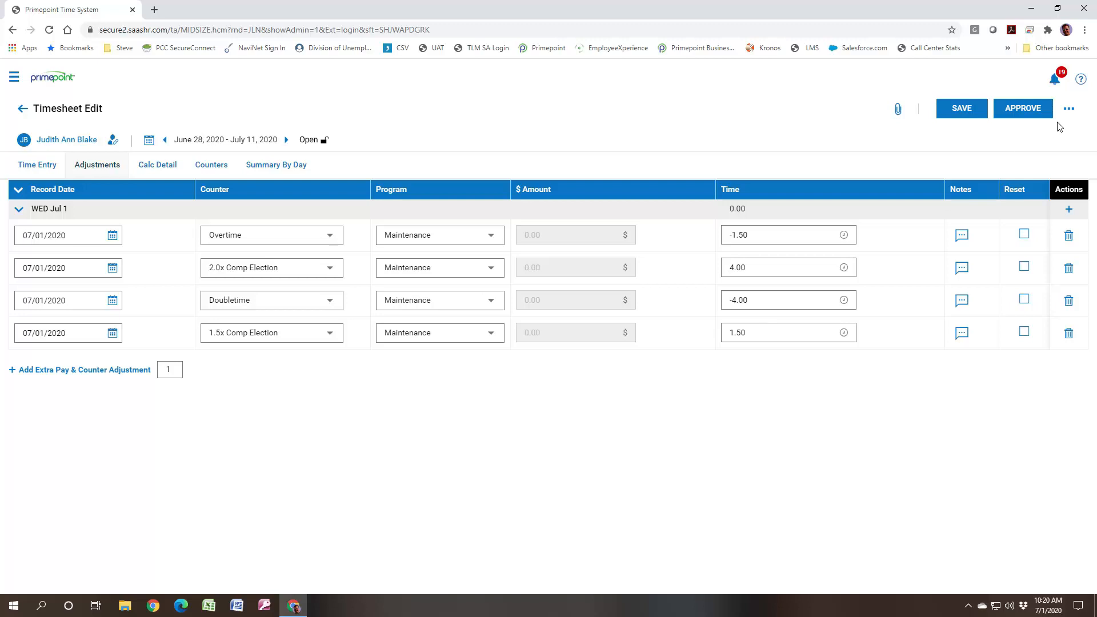
- Review the employee's time off counts, including the Comp Time balance, and close the overview
left_click(1069, 110)
left_click(1038, 136)
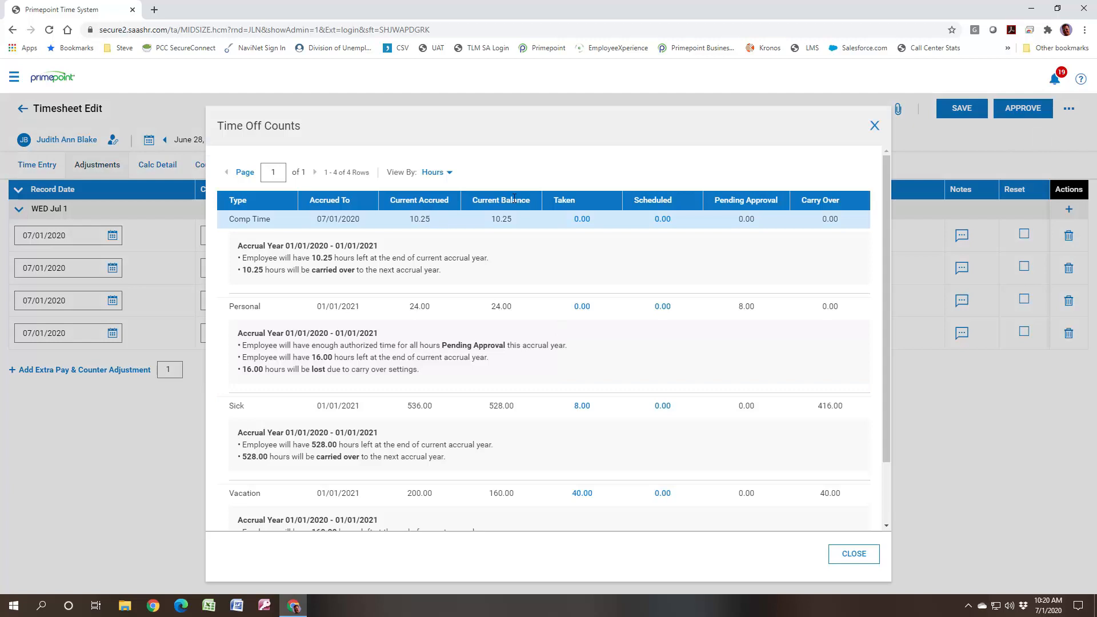
left_click(874, 125)
- Compare the counter hours in the daily summary with the timesheet's adjustments and time entries
left_click(294, 167)
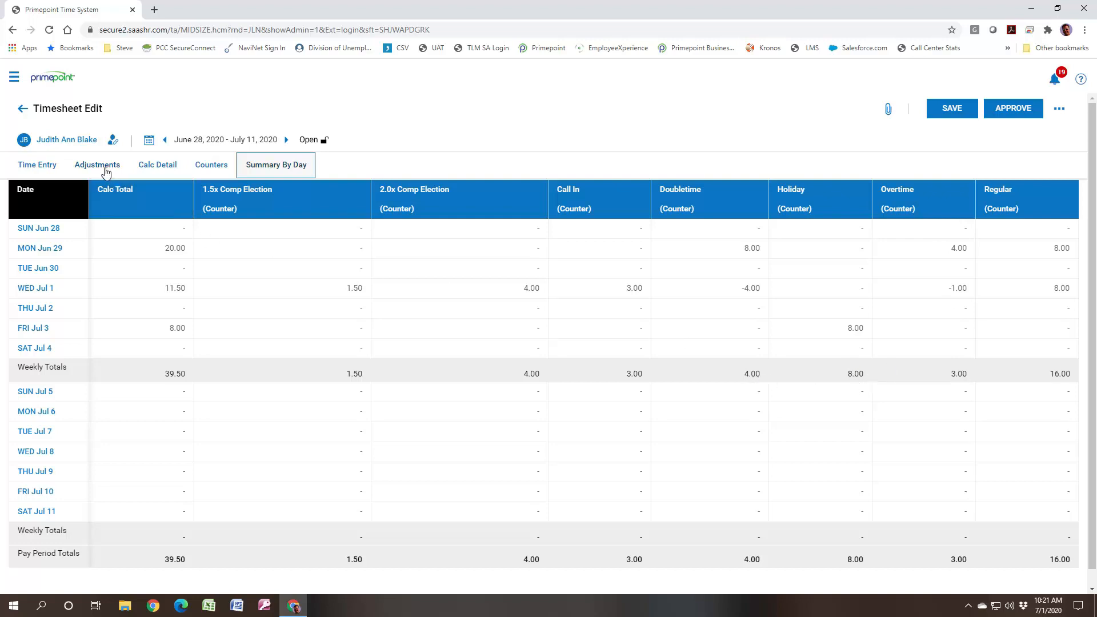
left_click(104, 169)
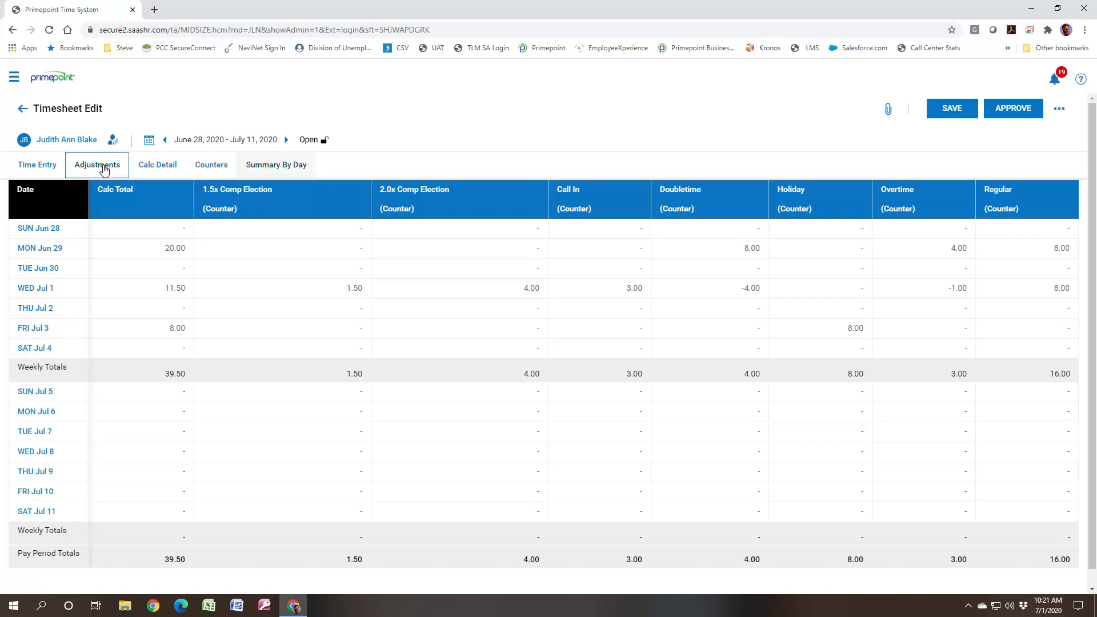
left_click(41, 168)
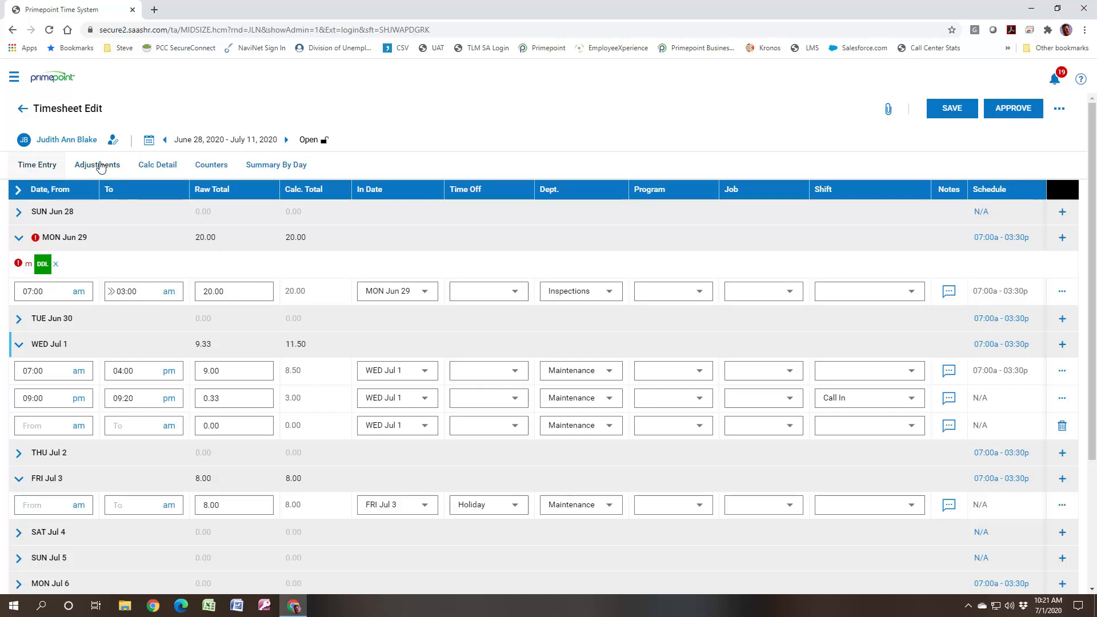
left_click(264, 165)
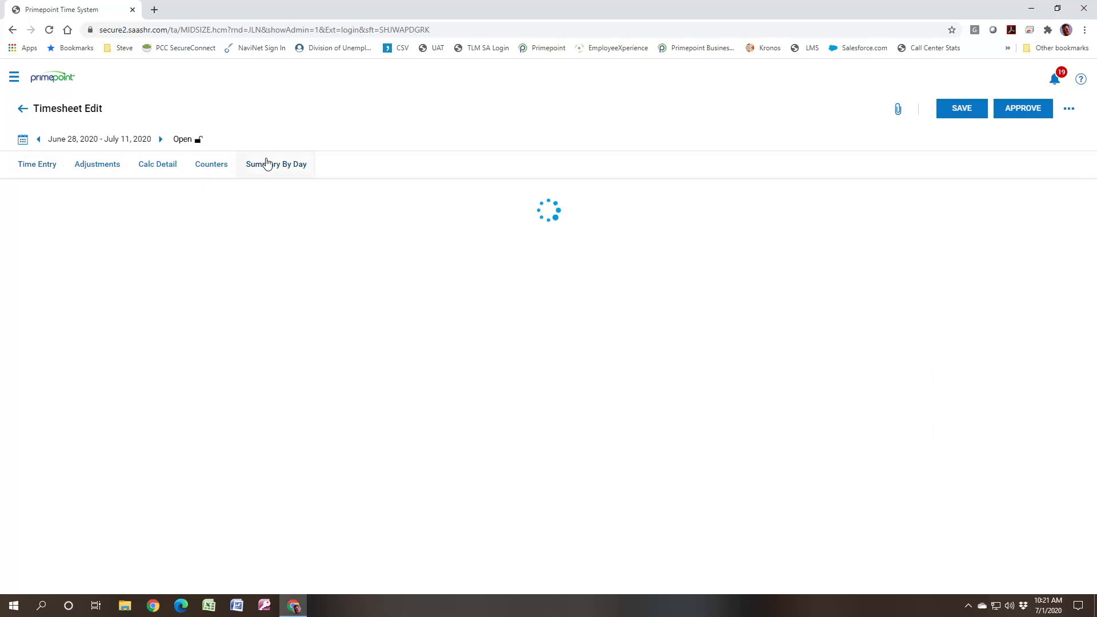
left_click(98, 166)
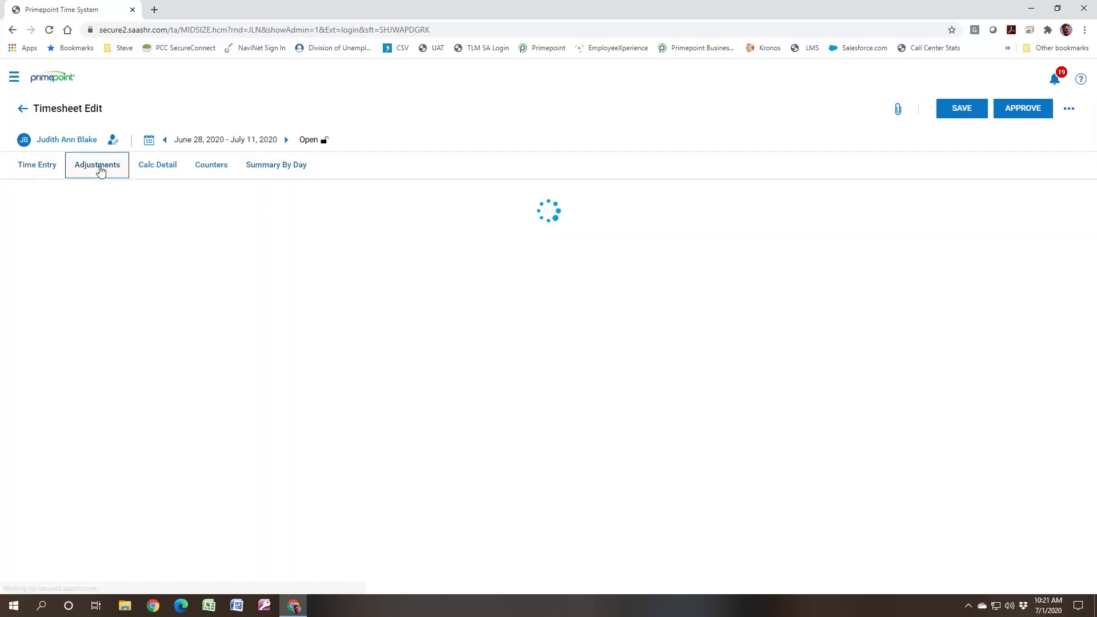